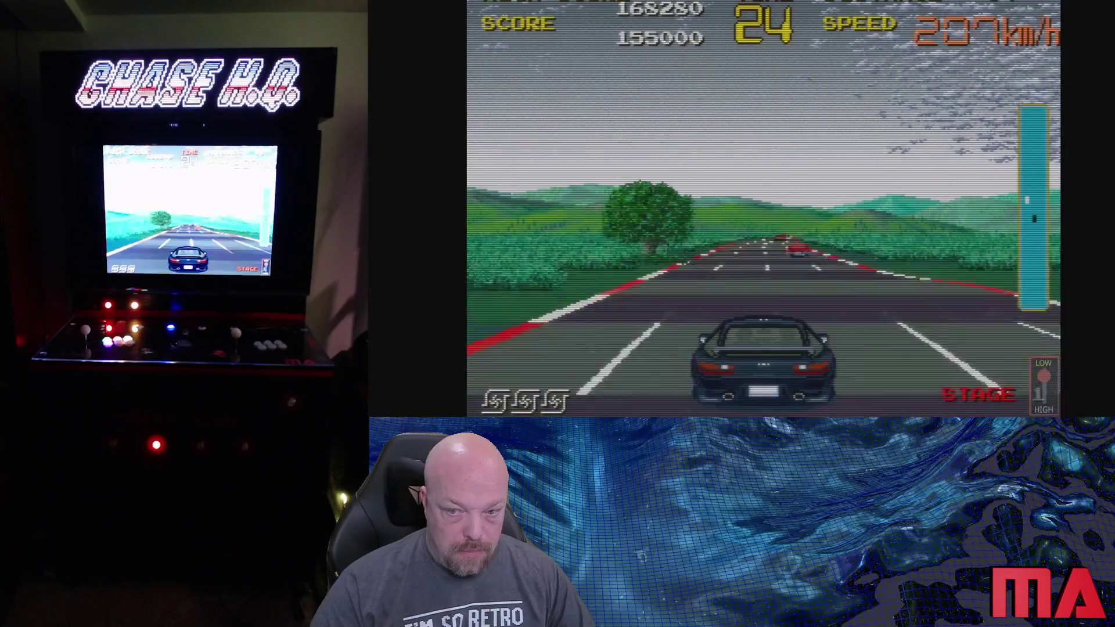
{"action": "key", "text": "F2"}
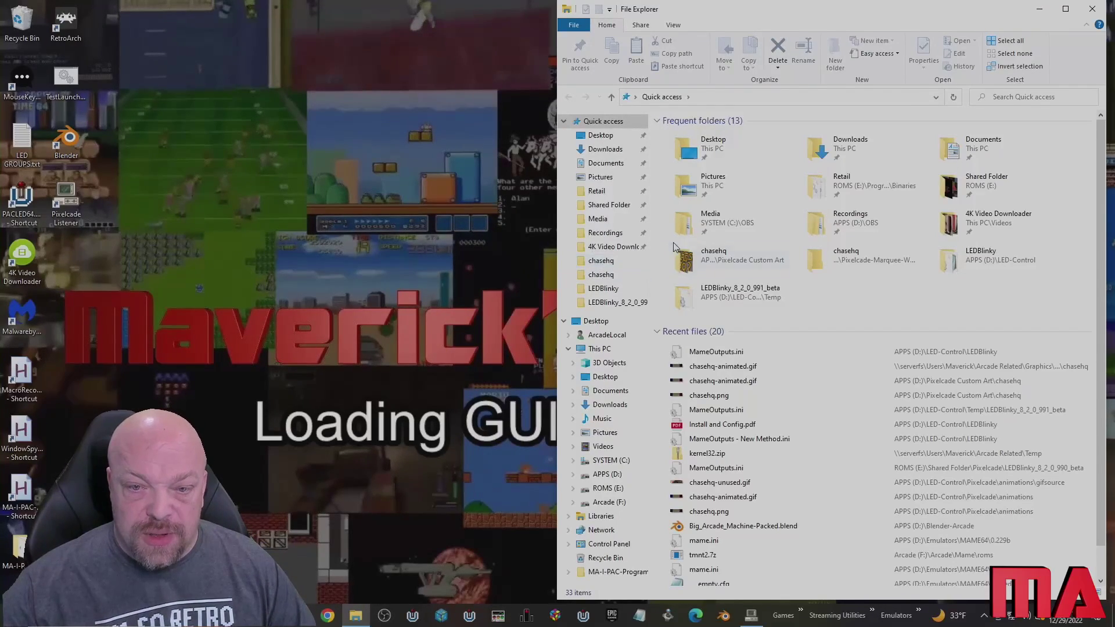
Open D:\Pixelcade Custom Art\chasehq in a separate window placed beside the existing one.
{"action": "right_click", "coordinate": [682, 260]}
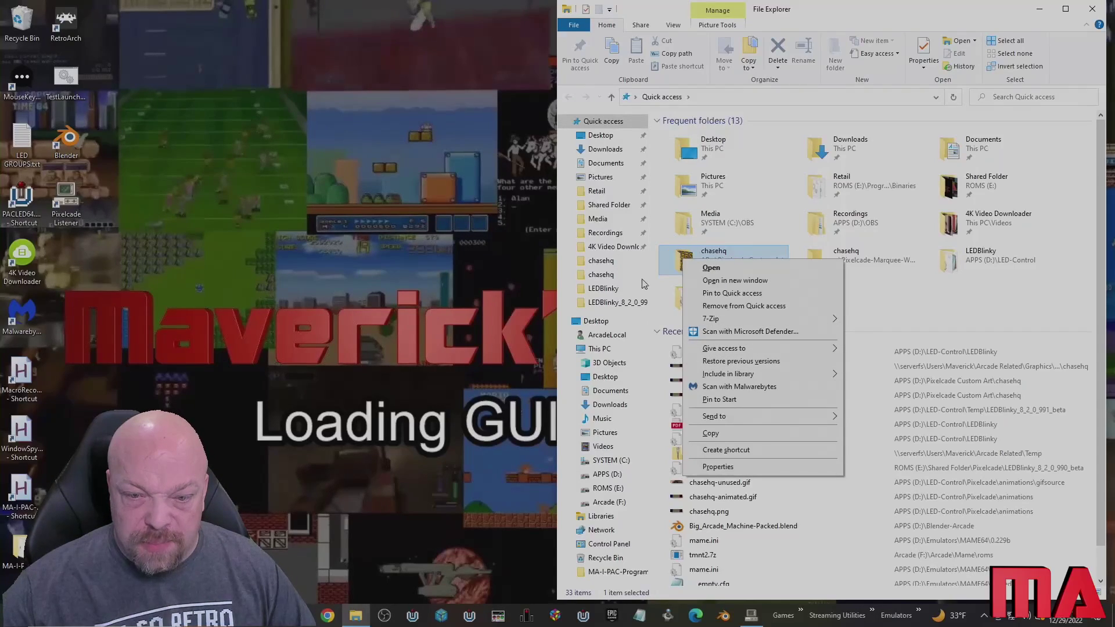
{"action": "left_click", "coordinate": [733, 282]}
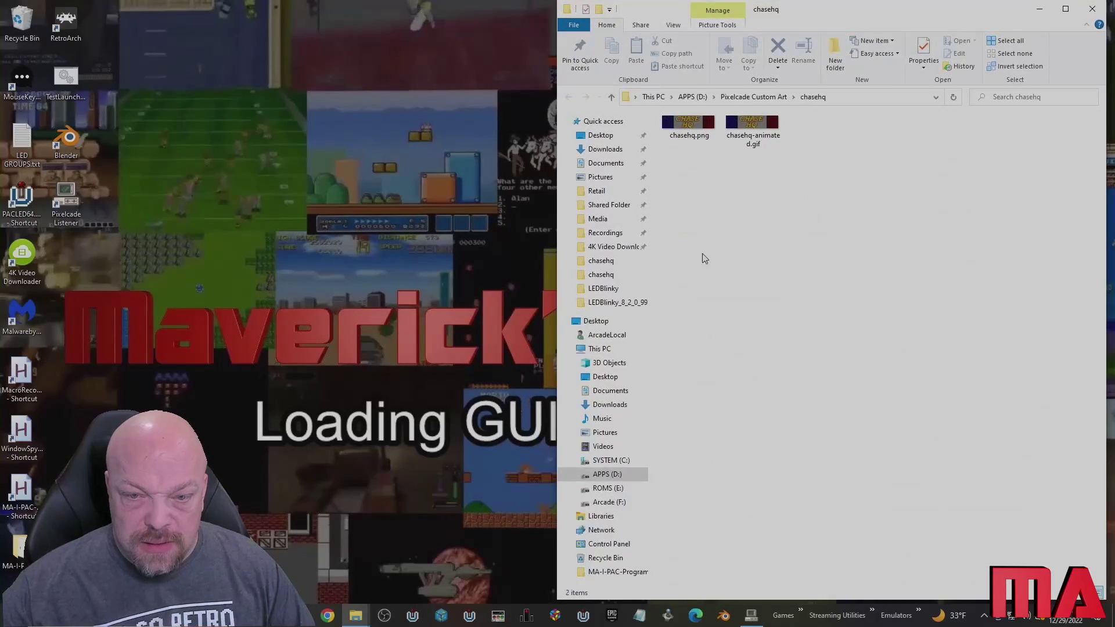
{"action": "left_click_drag", "start_coordinate": [874, 9], "coordinate": [412, 37]}
{"action": "left_click", "coordinate": [237, 113]}
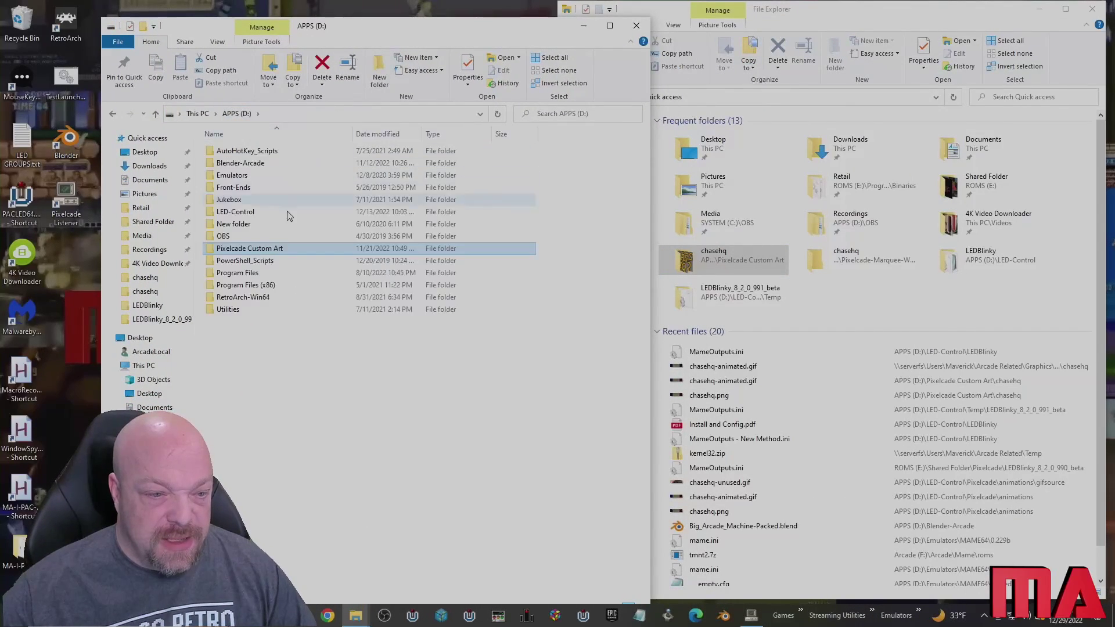
{"action": "double_click", "coordinate": [242, 250]}
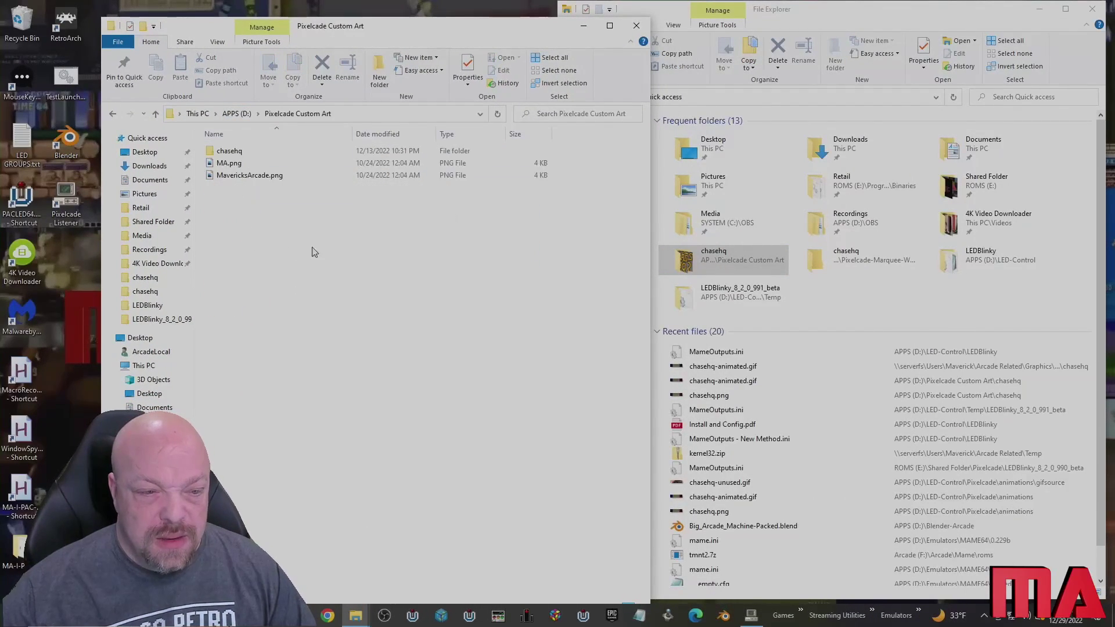
{"action": "double_click", "coordinate": [247, 152]}
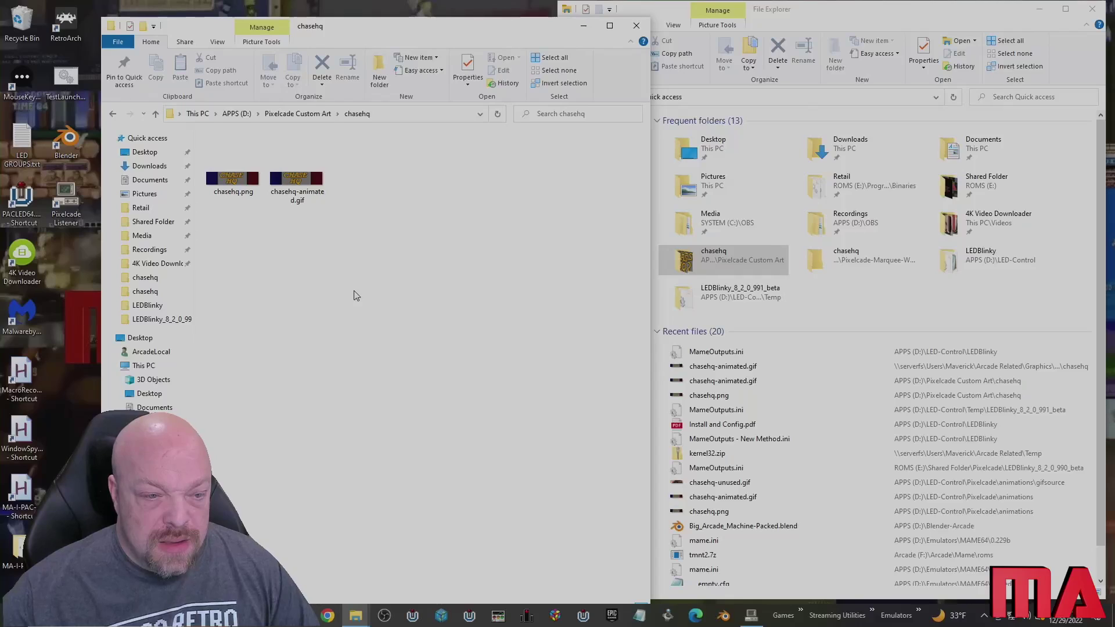
Preview chasehq.png and chasehq-animated.gif from the custom art folder, closing each image after viewing.
{"action": "double_click", "coordinate": [234, 185]}
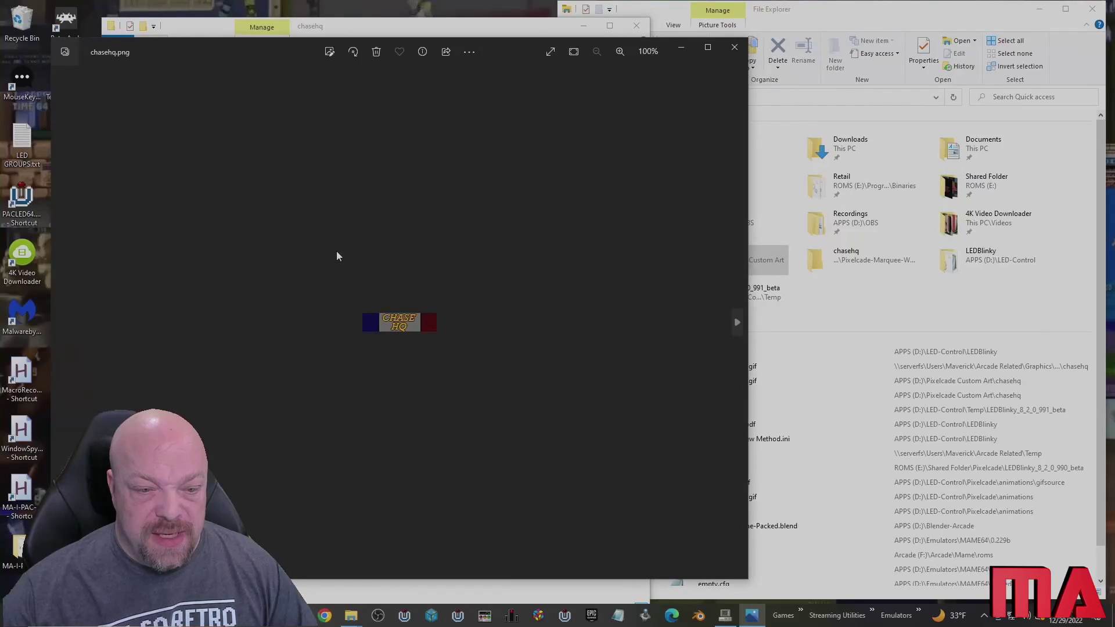
{"action": "left_click", "coordinate": [735, 47]}
{"action": "double_click", "coordinate": [288, 195]}
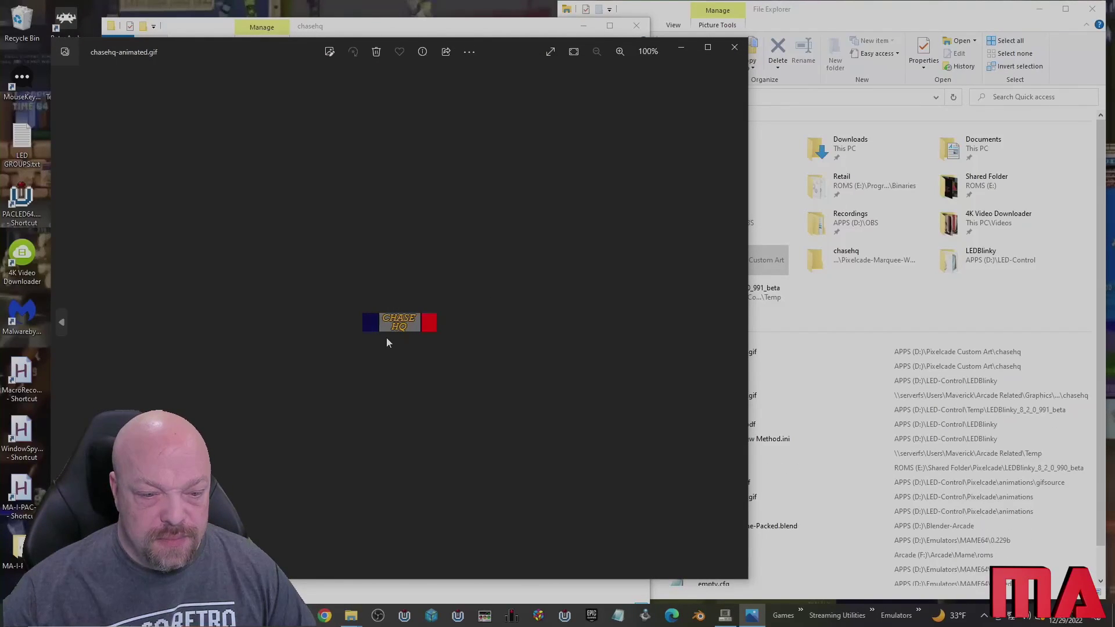
{"action": "left_click", "coordinate": [734, 47]}
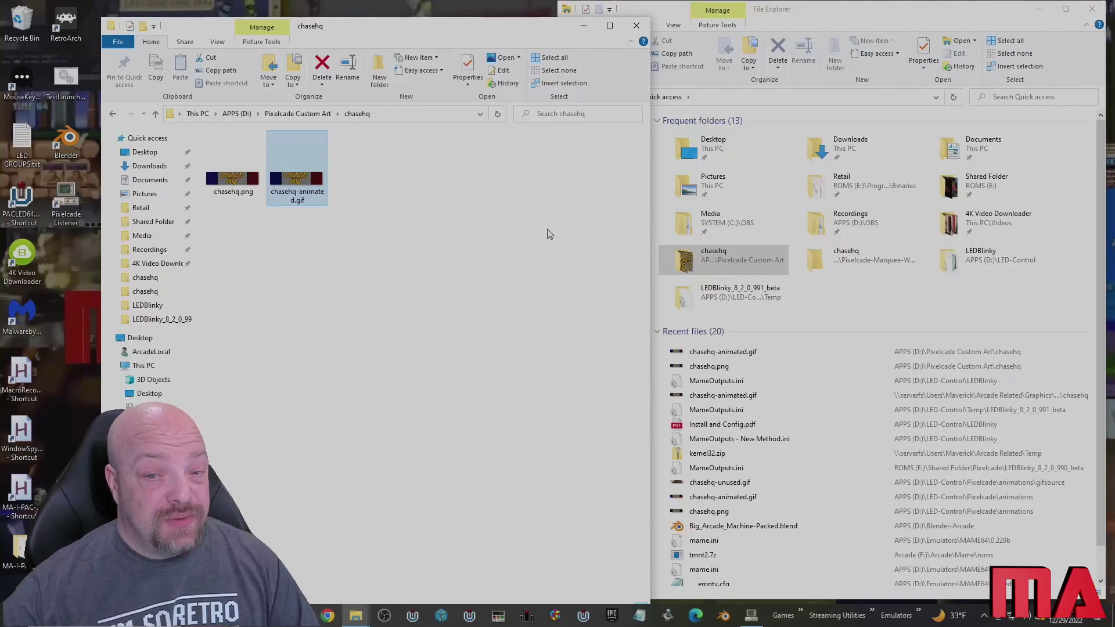
In the Quick access window, open the MAME artwork folder at D:\LED-Control\Pixelcade\mame.
{"action": "left_click", "coordinate": [740, 101]}
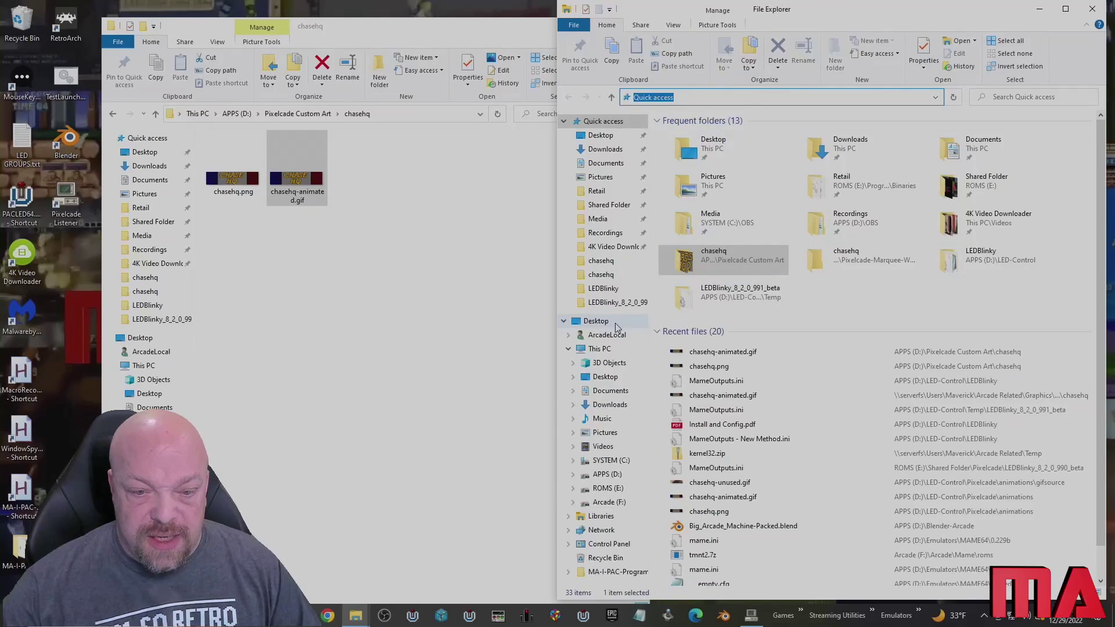
{"action": "left_click", "coordinate": [615, 352]}
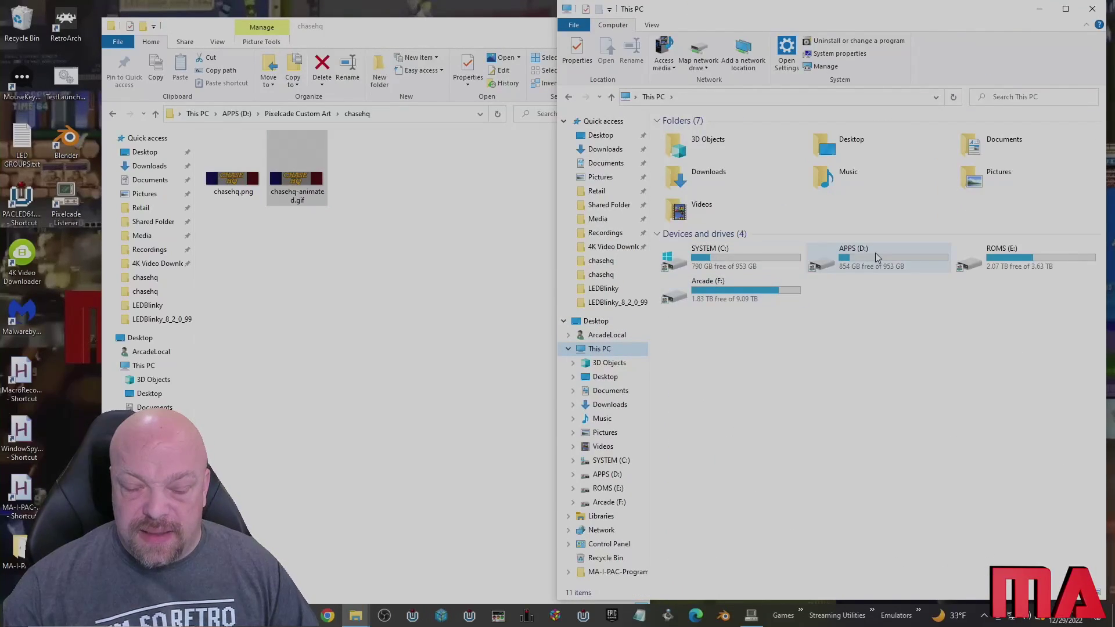
{"action": "double_click", "coordinate": [852, 264]}
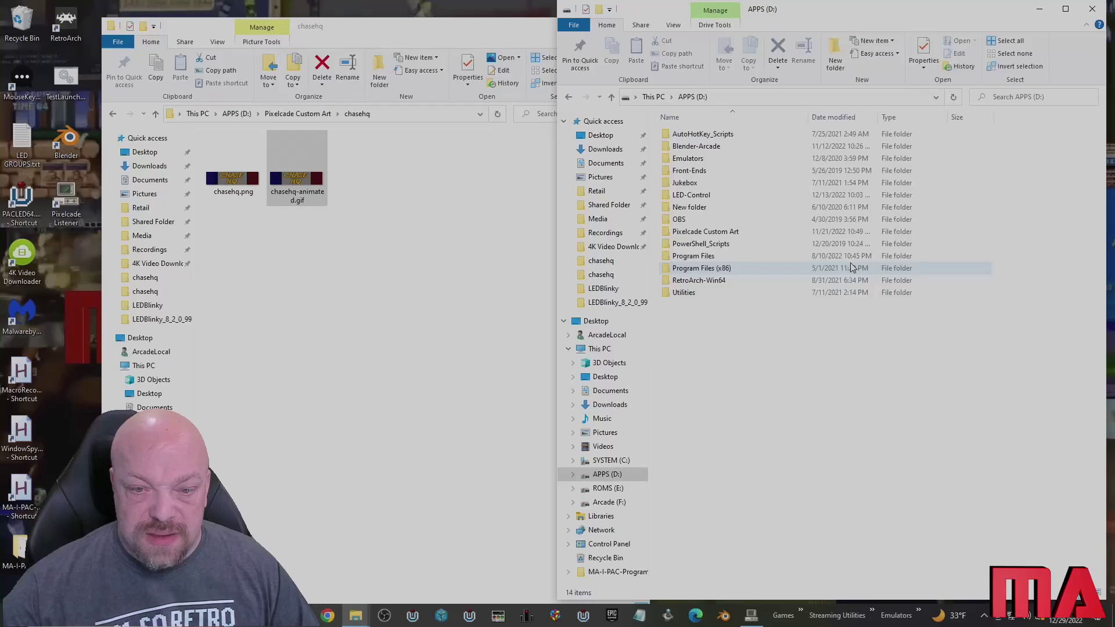
{"action": "double_click", "coordinate": [703, 195]}
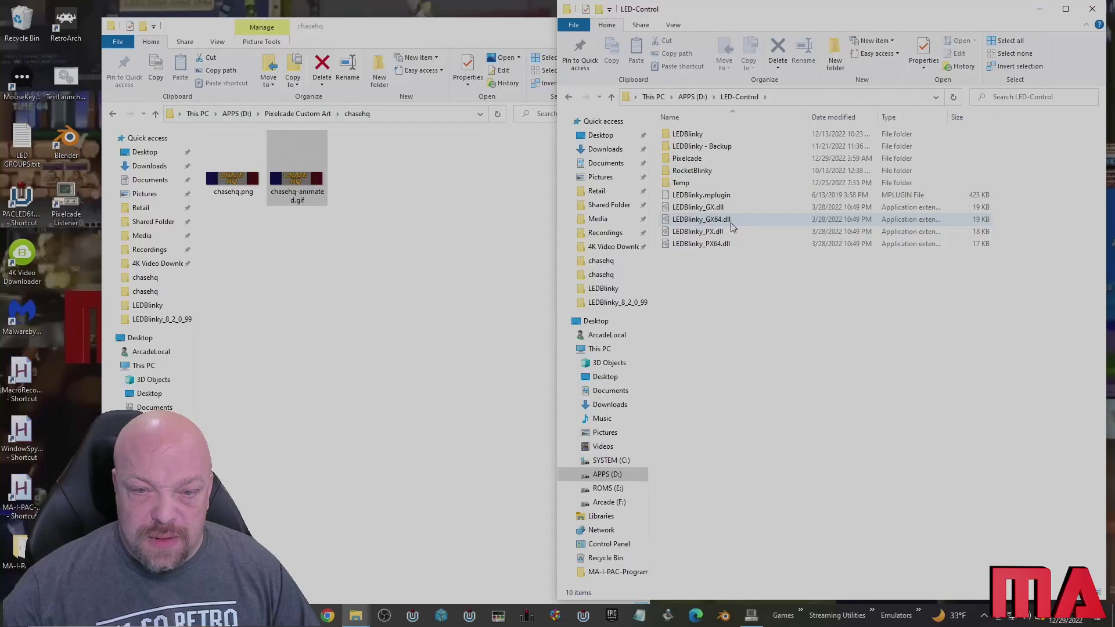
{"action": "double_click", "coordinate": [701, 160]}
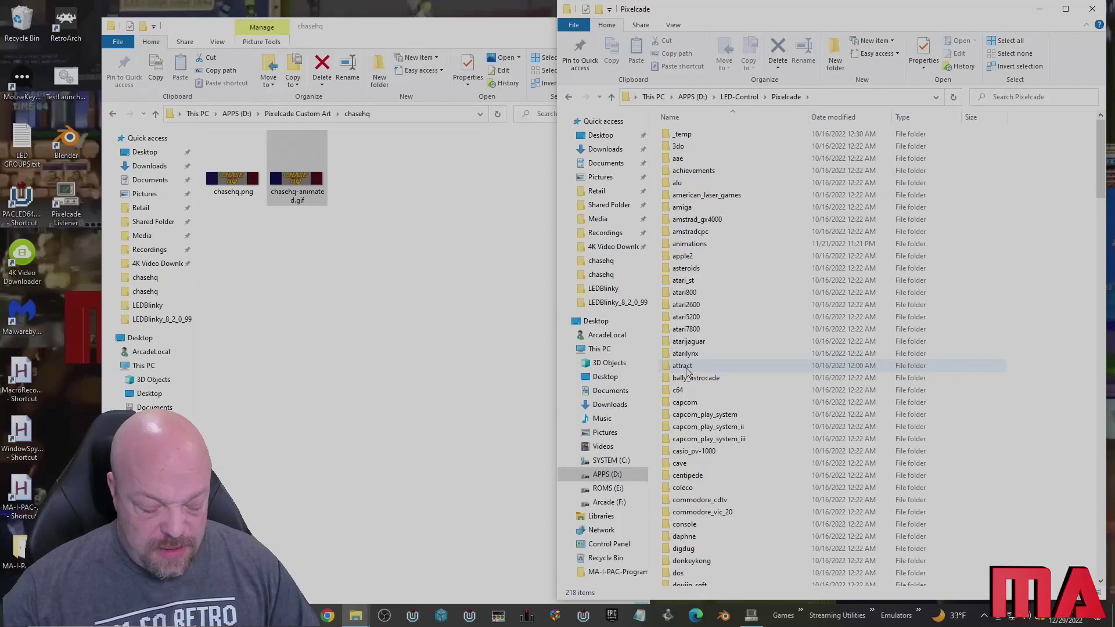
{"action": "key", "text": "m"}
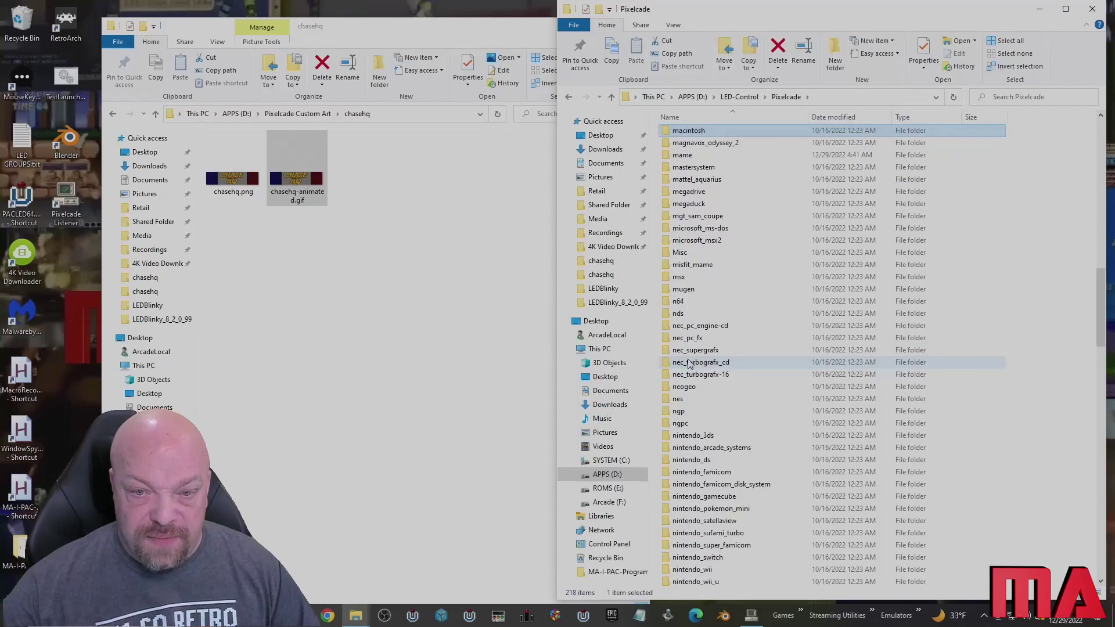
{"action": "left_click", "coordinate": [701, 155]}
{"action": "double_click", "coordinate": [703, 156]}
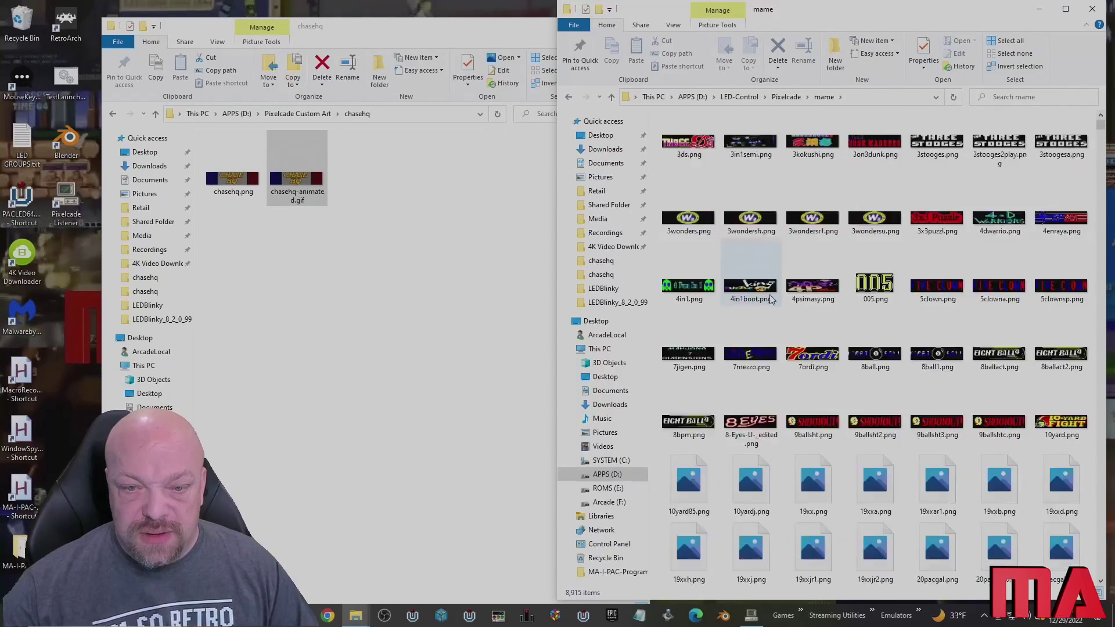
Locate the existing chasehq image files among the artwork in the mame folder.
{"action": "key", "text": "c"}
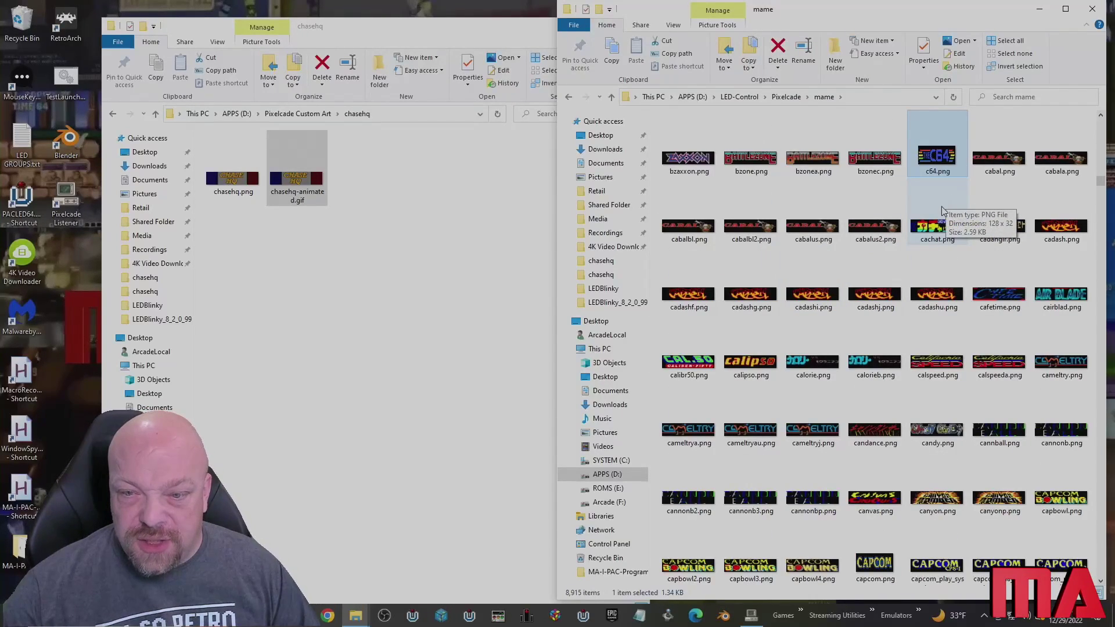
{"action": "scroll", "coordinate": [878, 302], "scroll_direction": "down", "scroll_amount": 3}
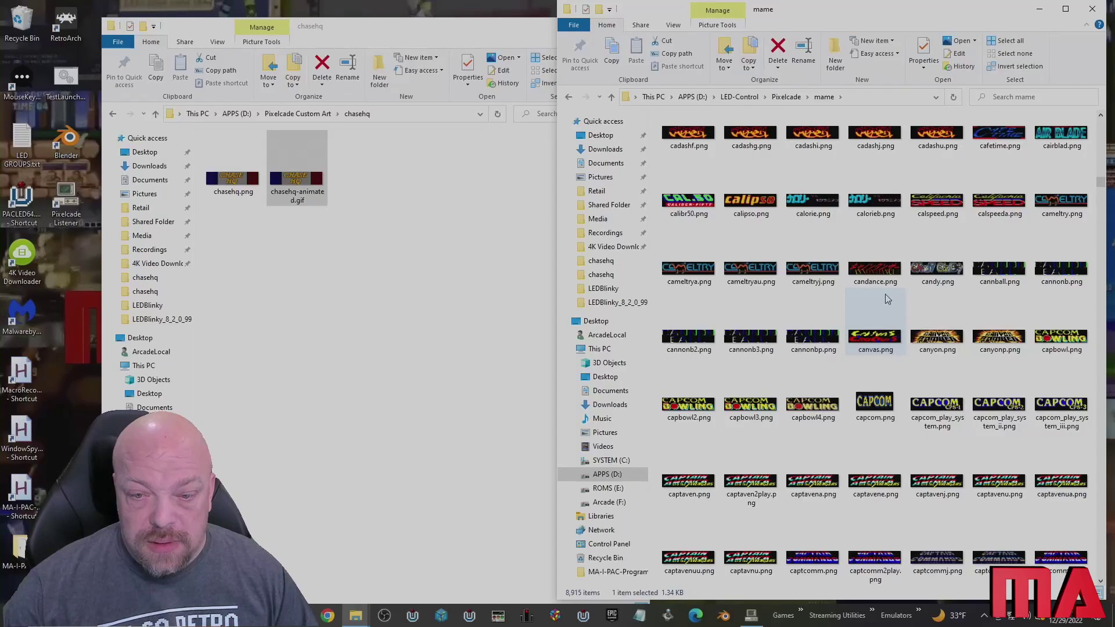
{"action": "scroll", "coordinate": [887, 299], "scroll_direction": "down", "scroll_amount": 3}
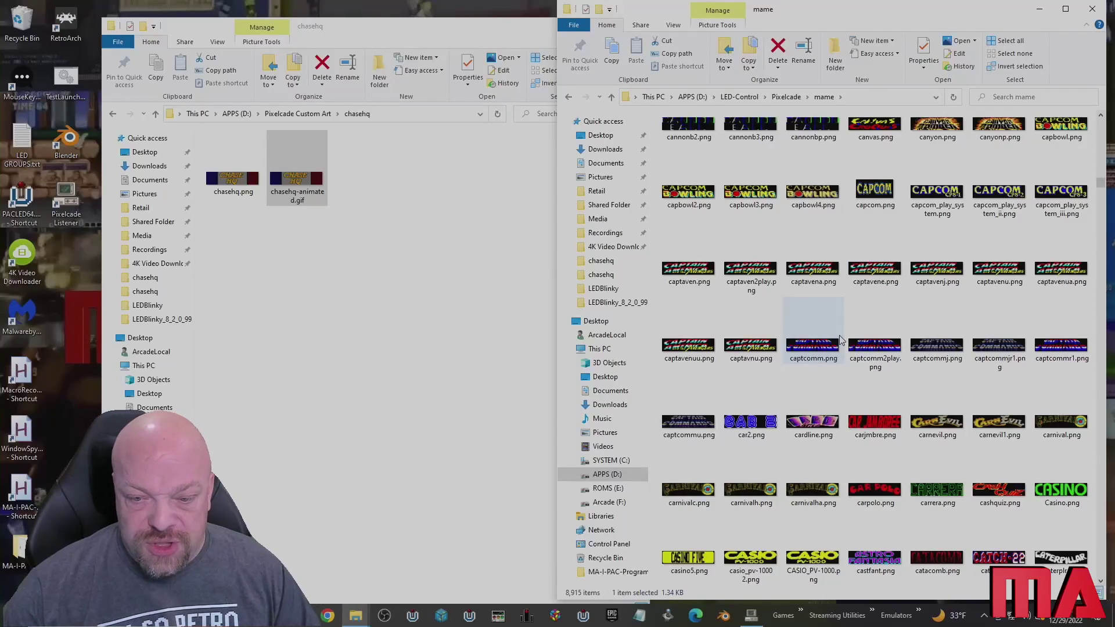
{"action": "scroll", "coordinate": [839, 337], "scroll_direction": "down", "scroll_amount": 3}
{"action": "scroll", "coordinate": [839, 337], "scroll_direction": "down", "scroll_amount": 6}
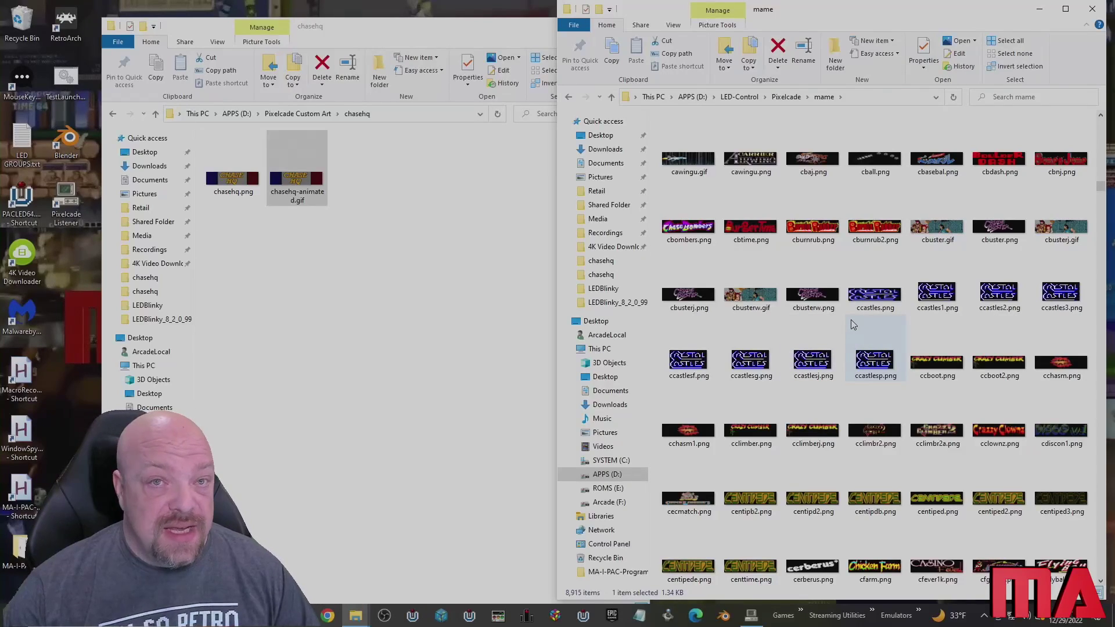
{"action": "mouse_move", "coordinate": [851, 319]}
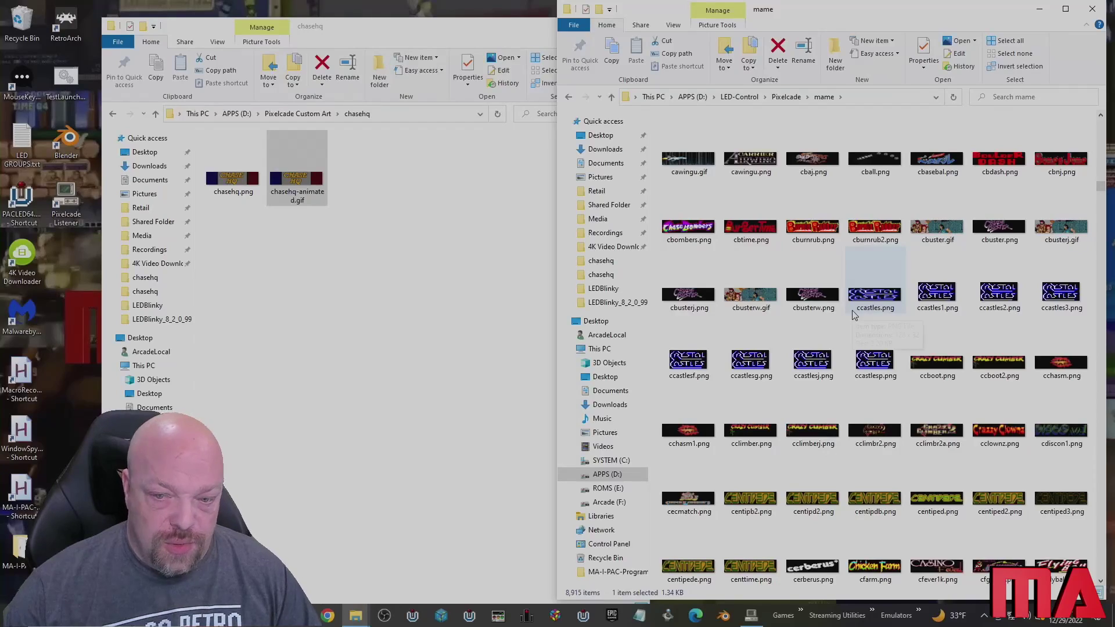
{"action": "scroll", "coordinate": [853, 315], "scroll_direction": "down", "scroll_amount": 5}
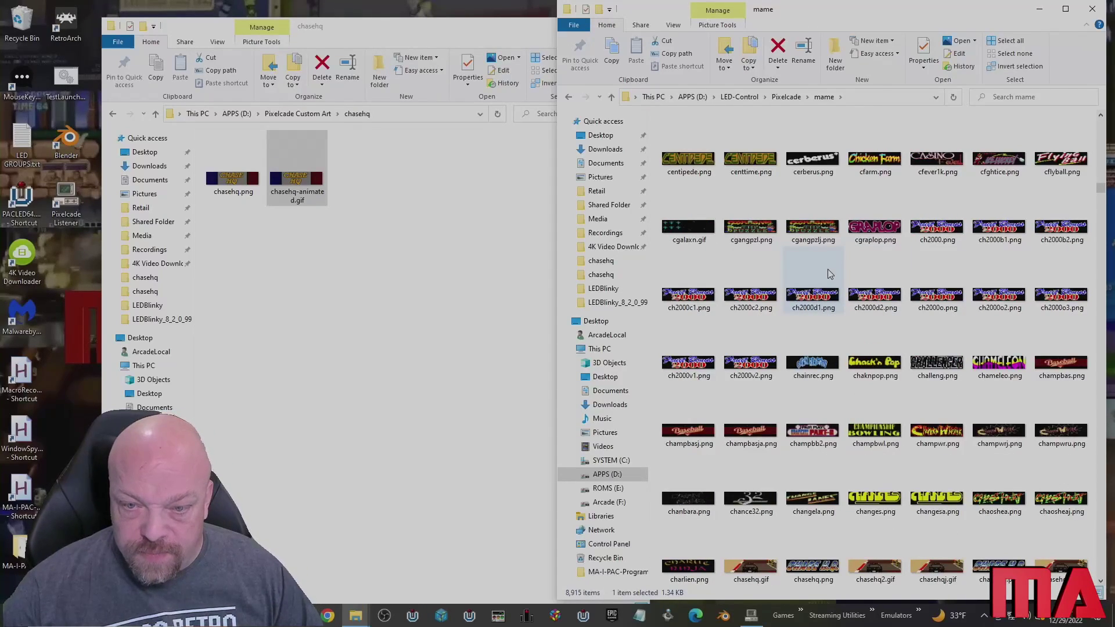
{"action": "scroll", "coordinate": [831, 278], "scroll_direction": "down", "scroll_amount": 5}
{"action": "scroll", "coordinate": [830, 304], "scroll_direction": "down", "scroll_amount": 3}
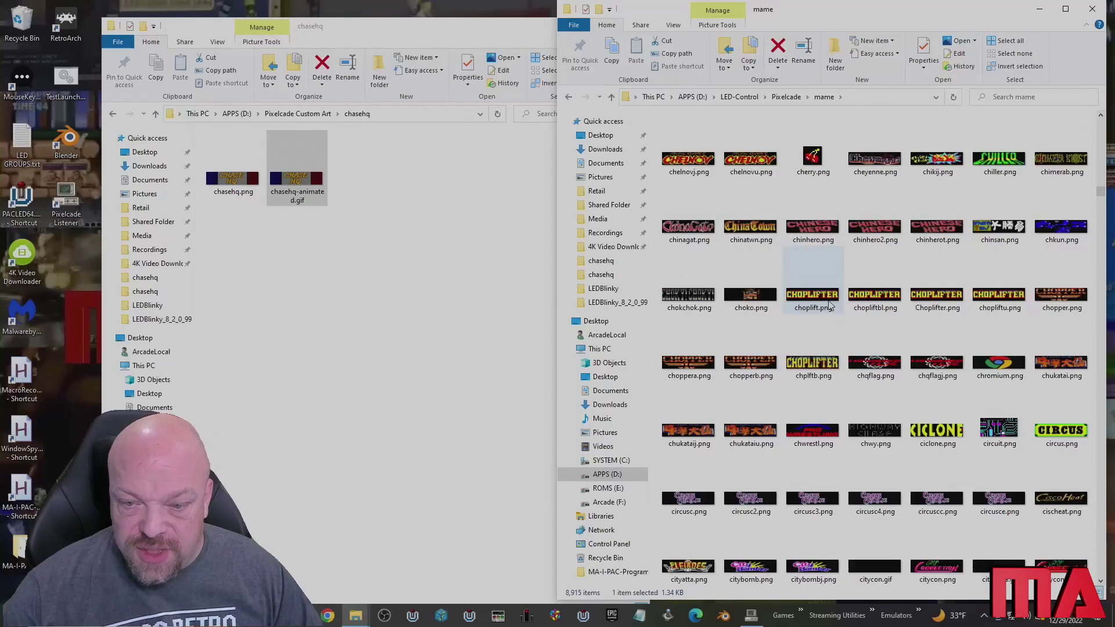
{"action": "scroll", "coordinate": [830, 306], "scroll_direction": "up", "scroll_amount": 3}
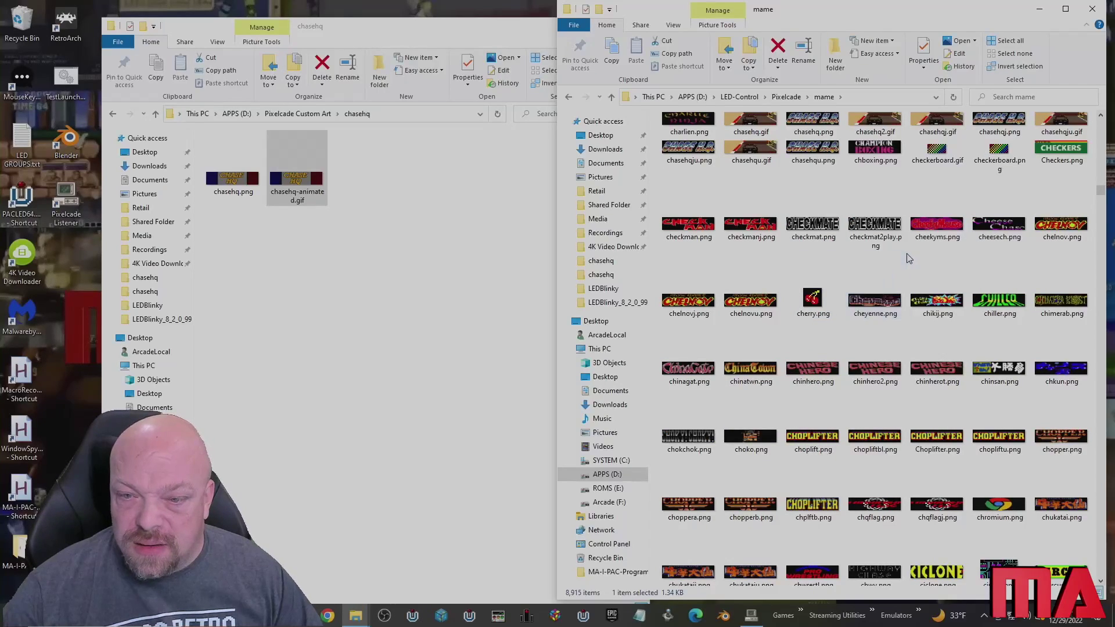
{"action": "scroll", "coordinate": [941, 250], "scroll_direction": "up", "scroll_amount": 1}
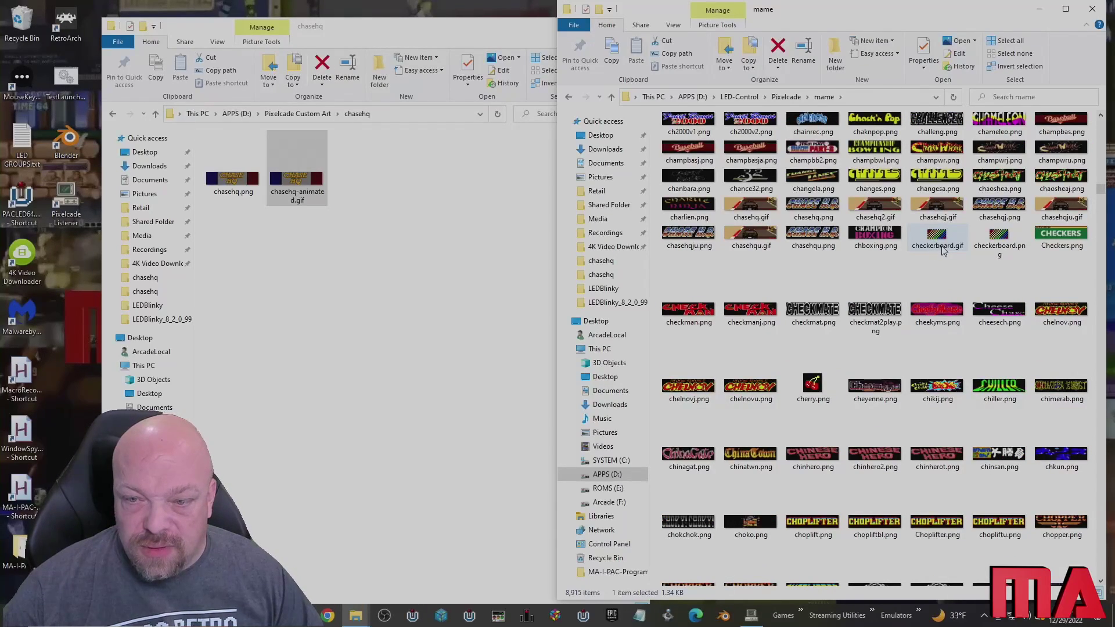
{"action": "scroll", "coordinate": [942, 250], "scroll_direction": "up", "scroll_amount": 1}
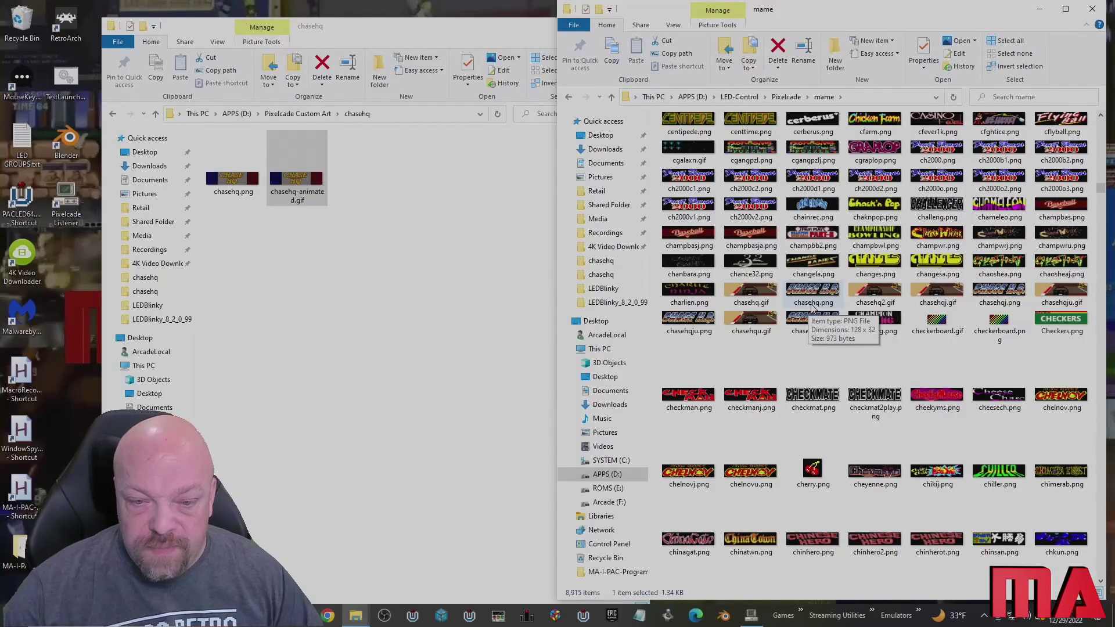
Rename chasehq.gif in the mame folder to chasehq-nolongerused.gif.
{"action": "mouse_move", "coordinate": [749, 308]}
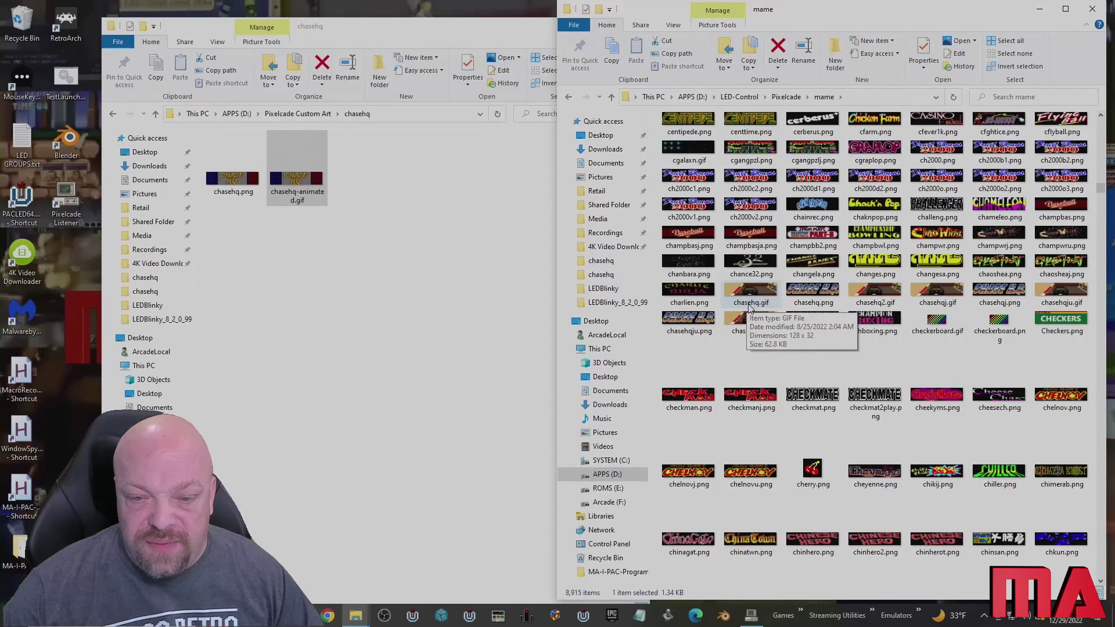
{"action": "left_click", "coordinate": [752, 305]}
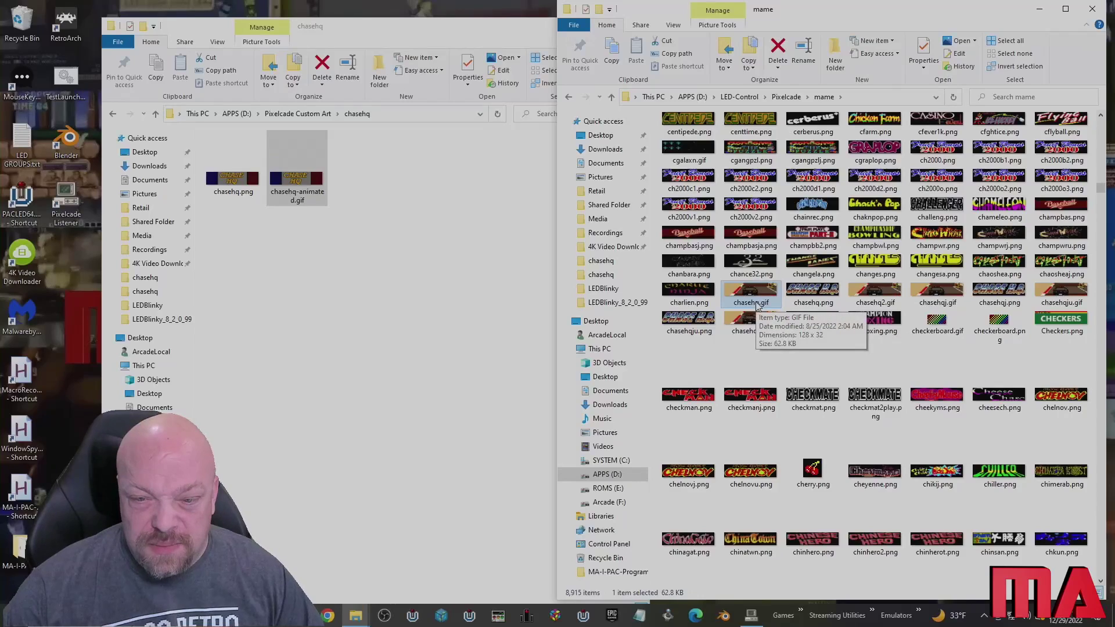
{"action": "mouse_move", "coordinate": [809, 303]}
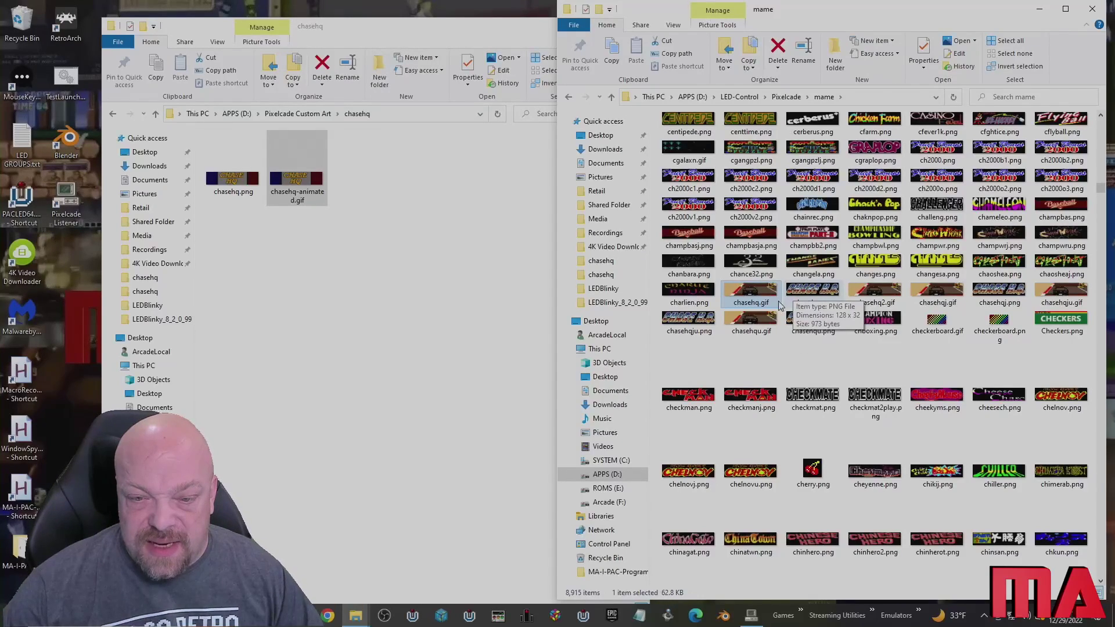
{"action": "left_click", "coordinate": [760, 303]}
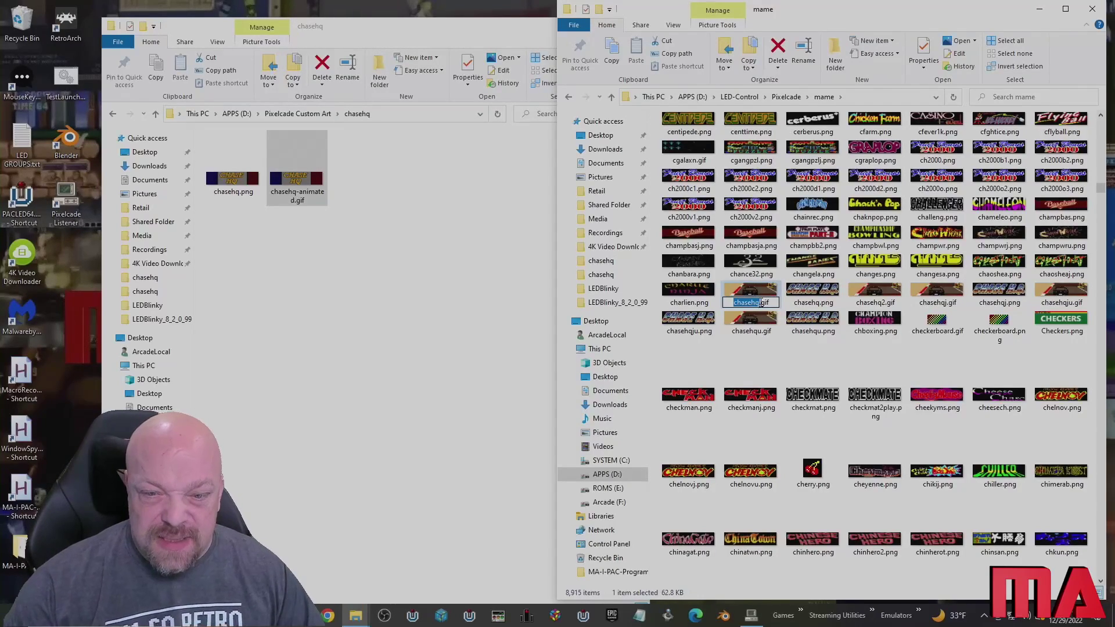
{"action": "left_click", "coordinate": [760, 302]}
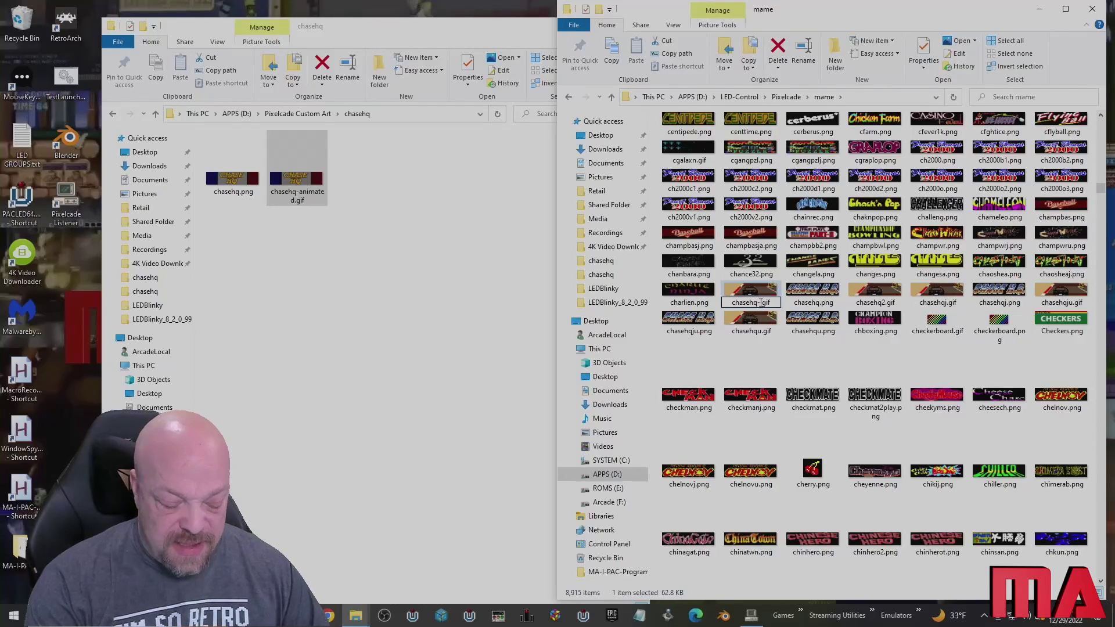
{"action": "type", "text": "-nolongerused"}
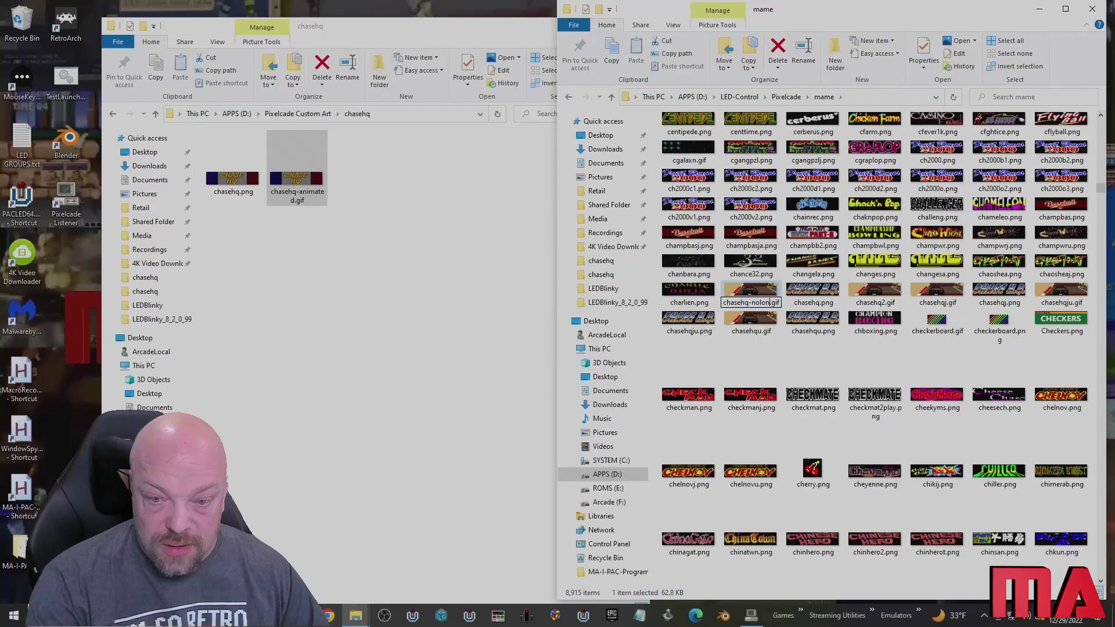
{"action": "key", "text": "Return"}
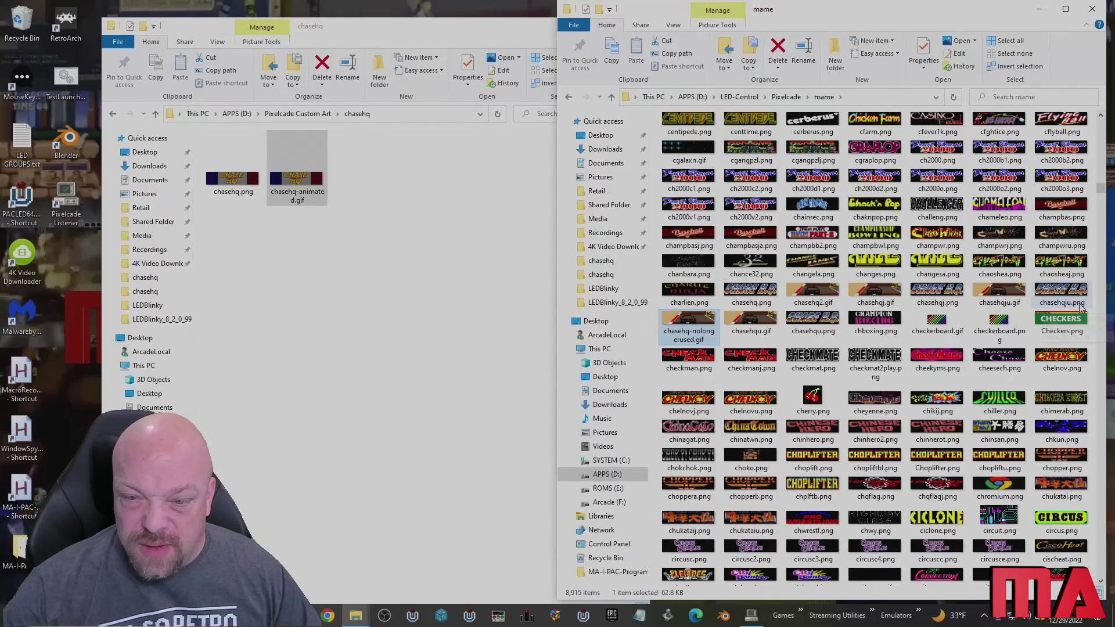
Rename the stock chasehq.png in the mame folder to chasehq-nolongerused.png.
{"action": "mouse_move", "coordinate": [889, 308]}
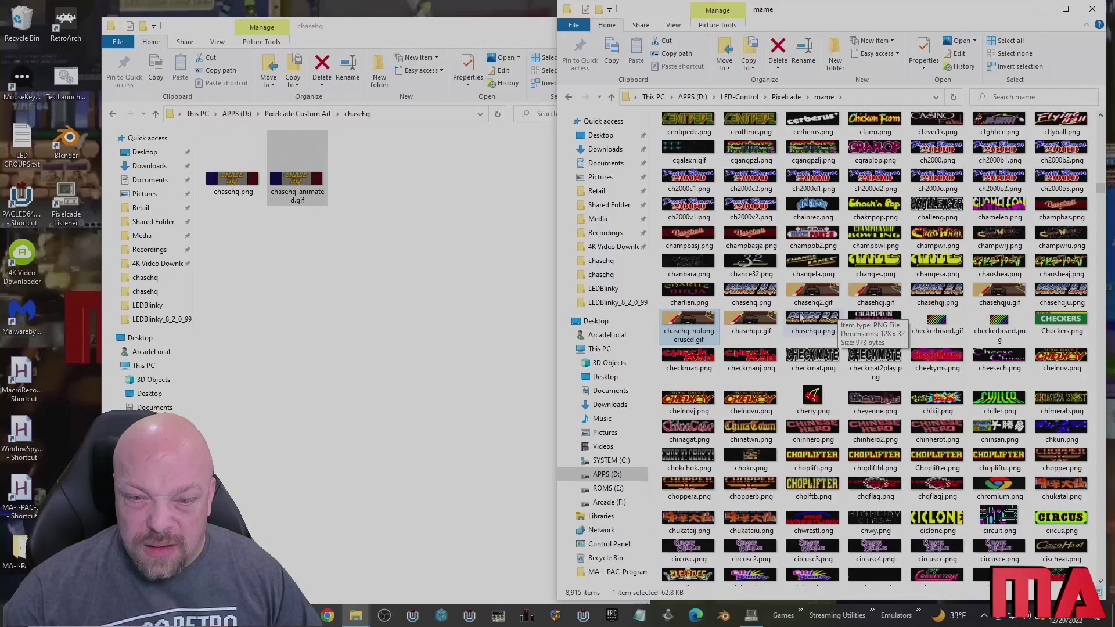
{"action": "left_click", "coordinate": [757, 308]}
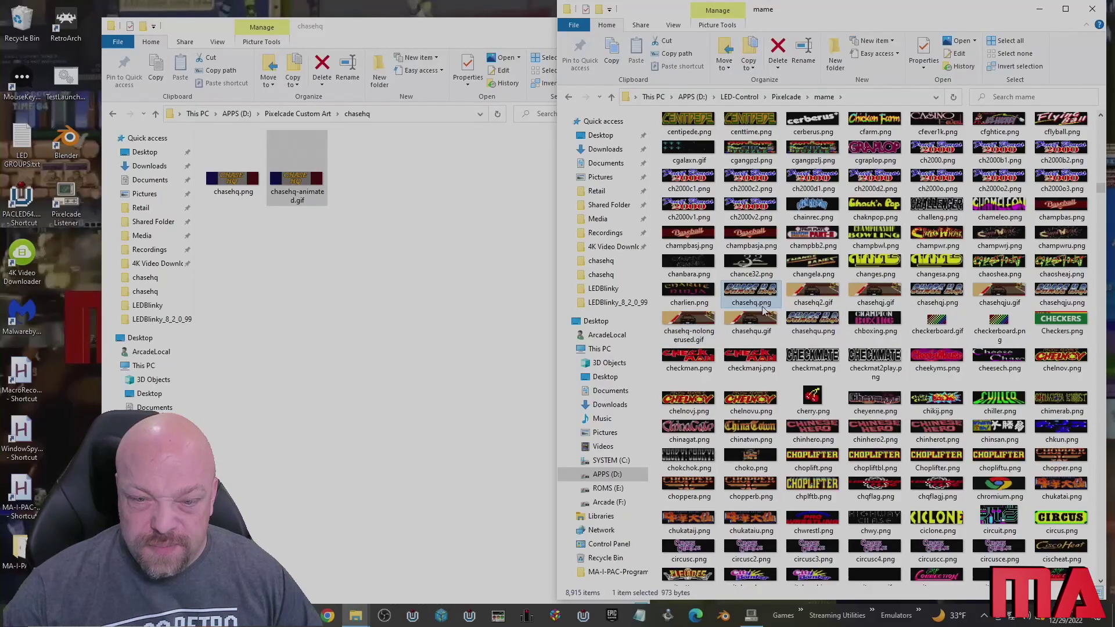
{"action": "left_click", "coordinate": [764, 312]}
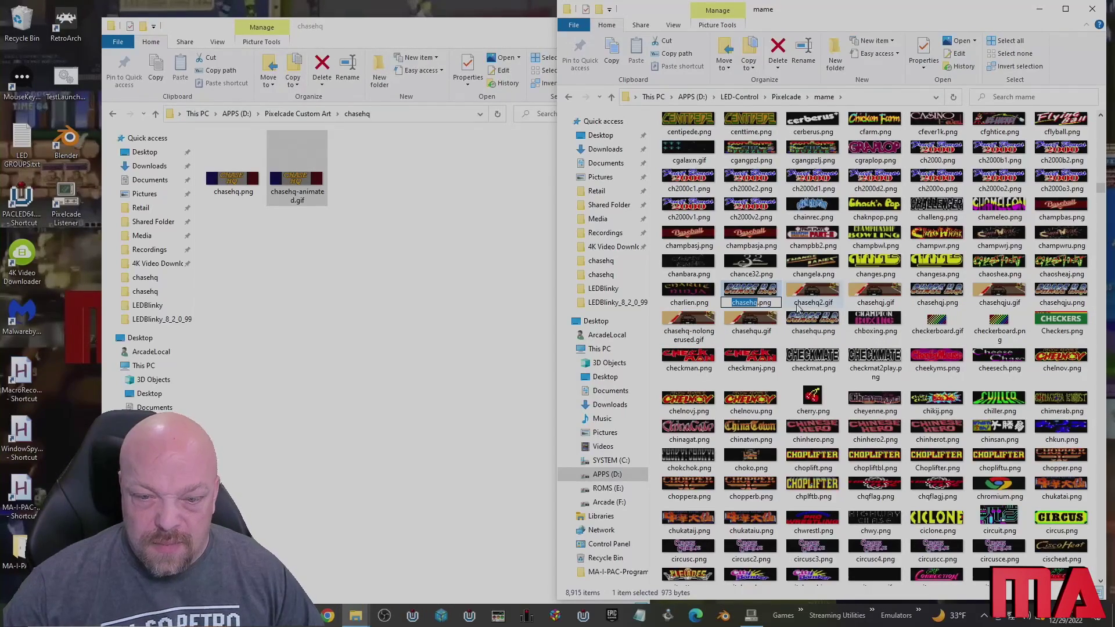
{"action": "key", "text": "Right"}
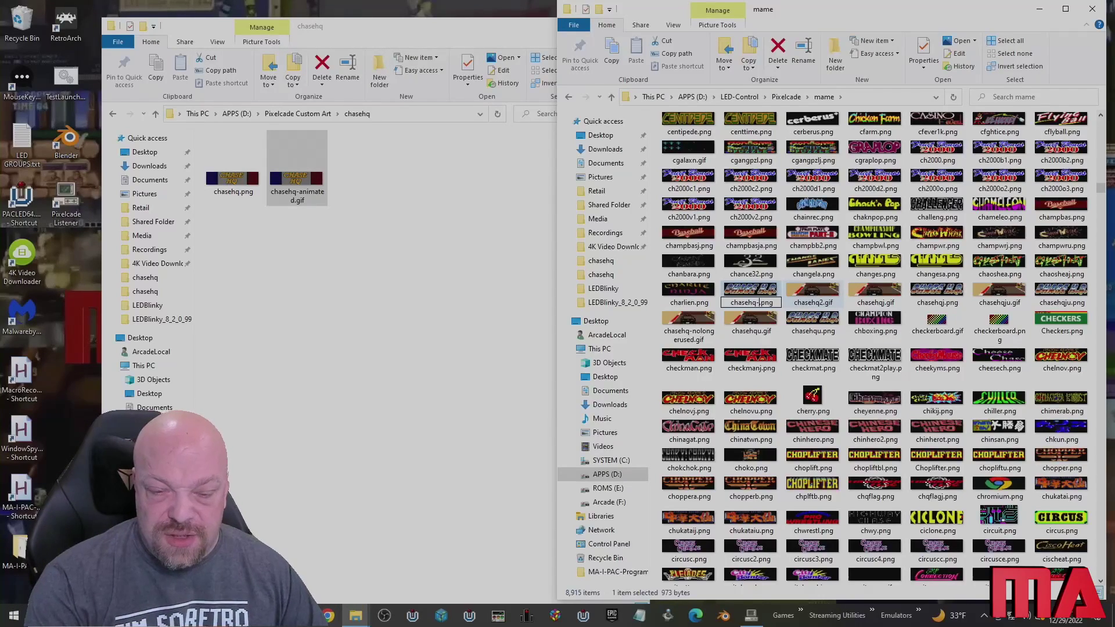
{"action": "type", "text": "-nolo"}
{"action": "type", "text": "ngerused"}
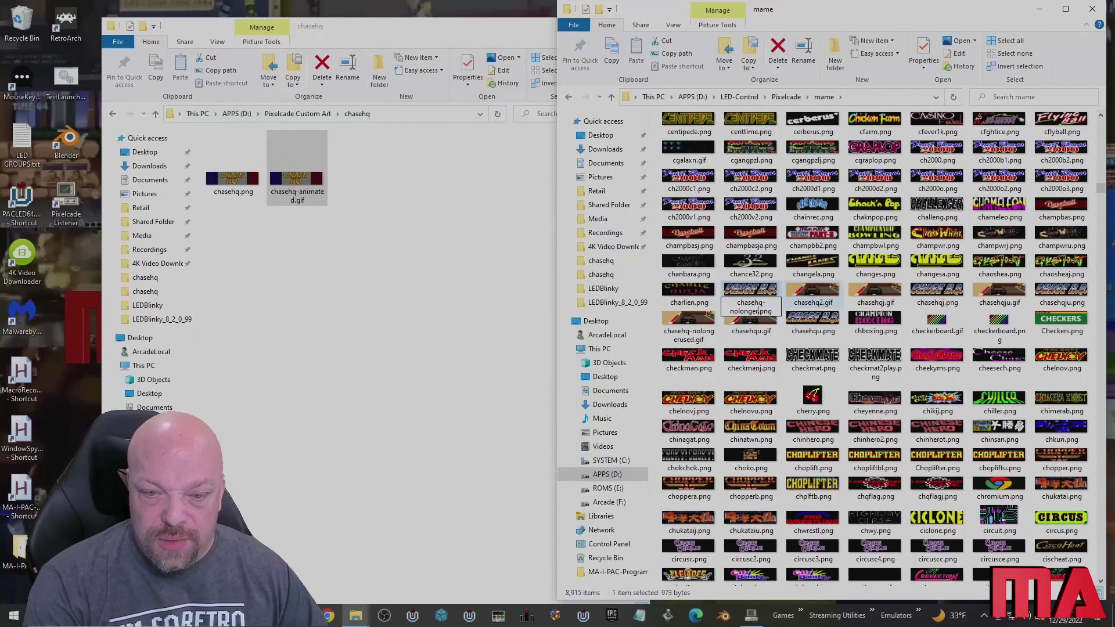
{"action": "key", "text": "Return"}
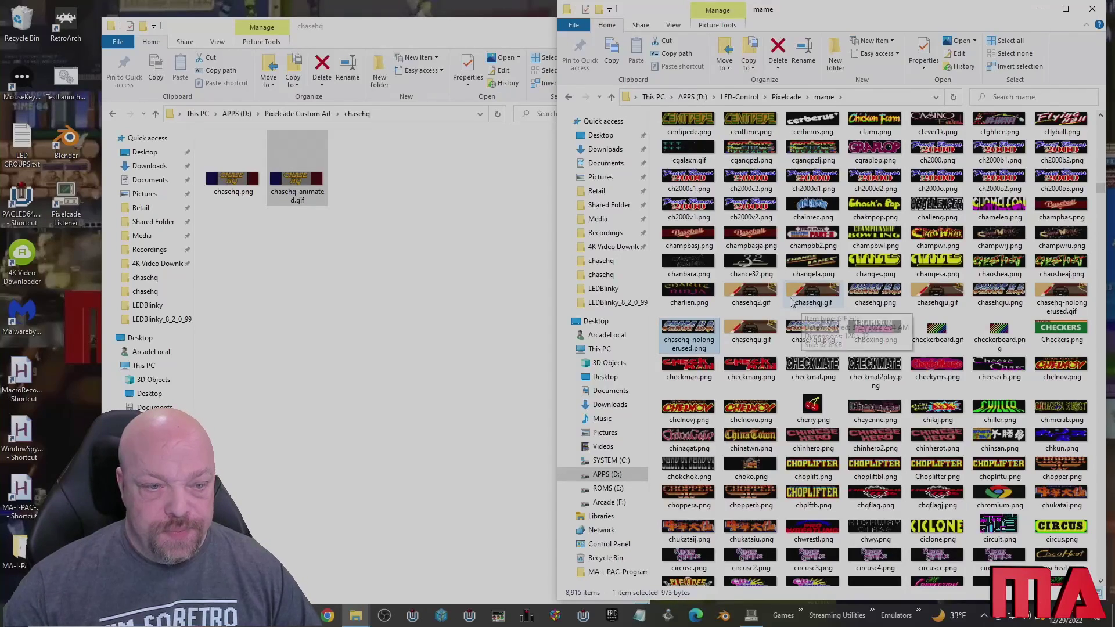
Copy the custom chasehq.png from the Pixelcade Custom Art chasehq folder into the mame folder.
{"action": "left_click_drag", "start_coordinate": [233, 192], "coordinate": [807, 332]}
{"action": "key", "text": "ctrl"}
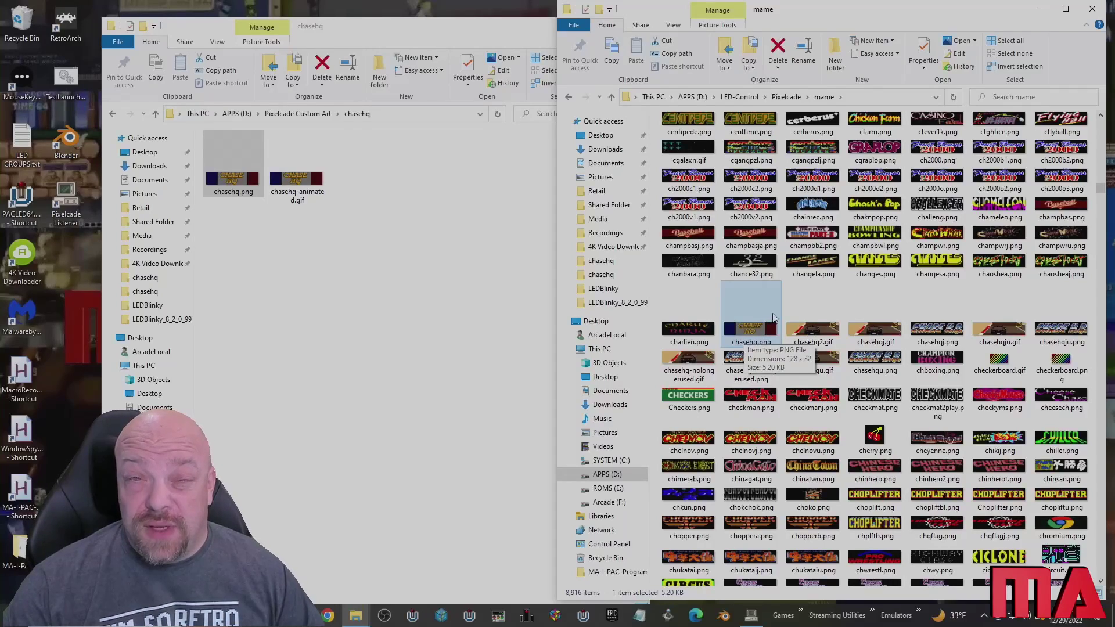
Open Pixelcade's user folder and copy the custom chasehq-animated.gif into it.
{"action": "left_click", "coordinate": [785, 98]}
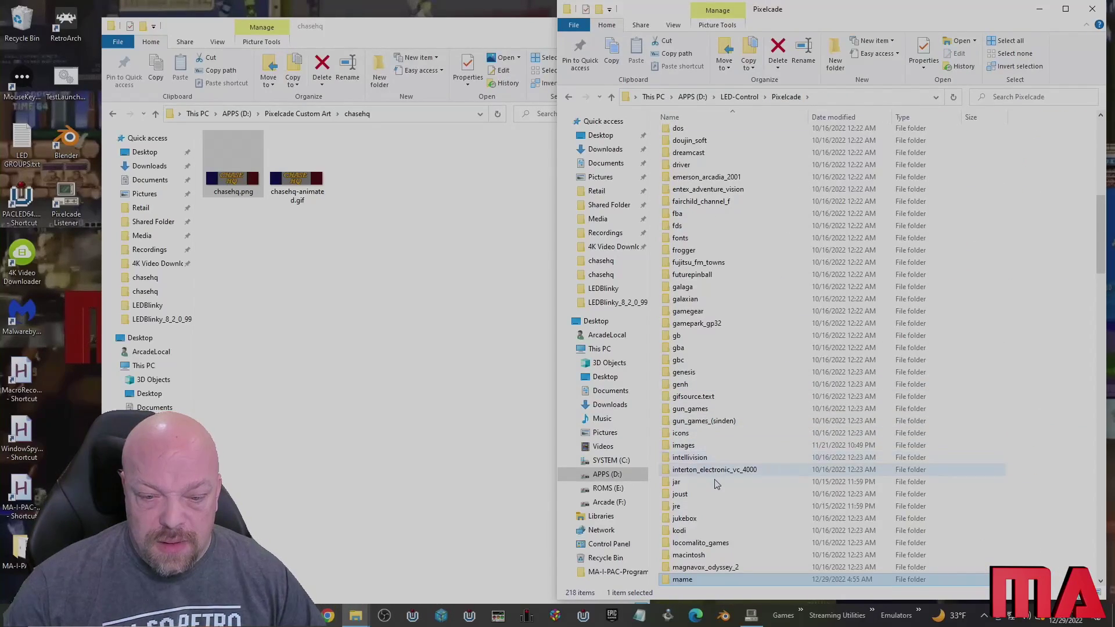
{"action": "scroll", "coordinate": [713, 459], "scroll_direction": "down", "scroll_amount": 6}
{"action": "scroll", "coordinate": [718, 451], "scroll_direction": "down", "scroll_amount": 6}
{"action": "scroll", "coordinate": [719, 452], "scroll_direction": "down", "scroll_amount": 20}
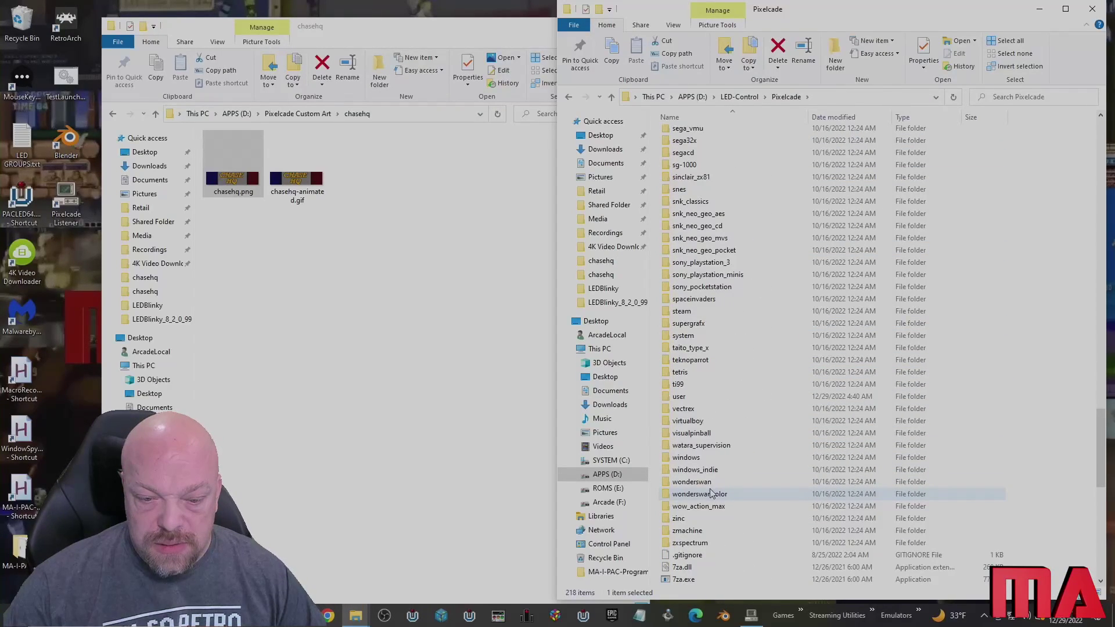
{"action": "double_click", "coordinate": [713, 398]}
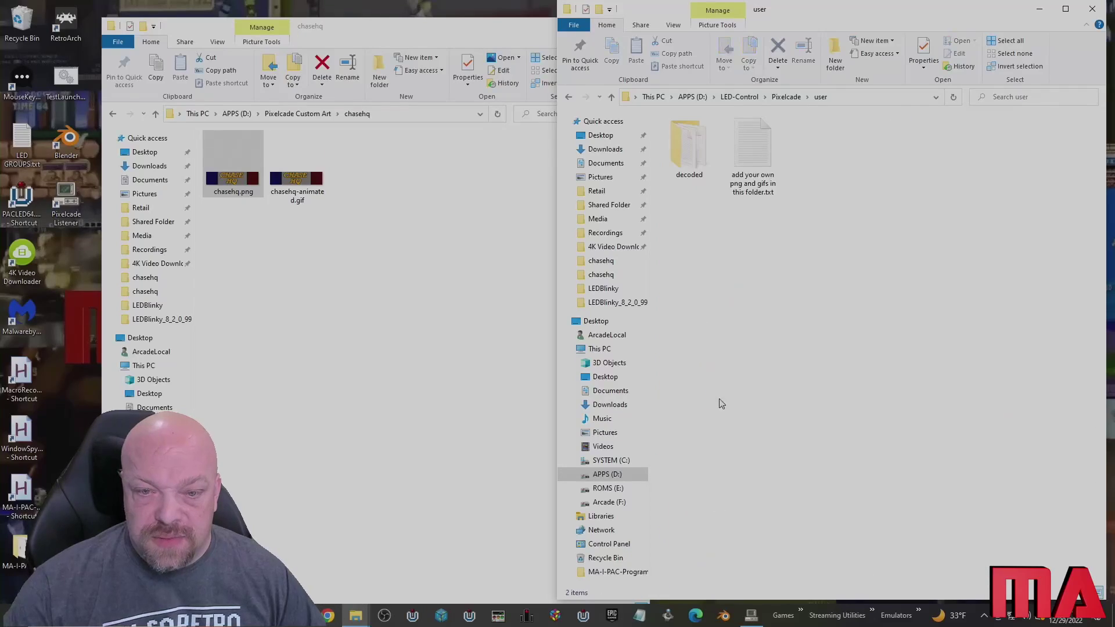
{"action": "left_click", "coordinate": [291, 177]}
{"action": "left_click_drag", "start_coordinate": [290, 178], "coordinate": [803, 262]}
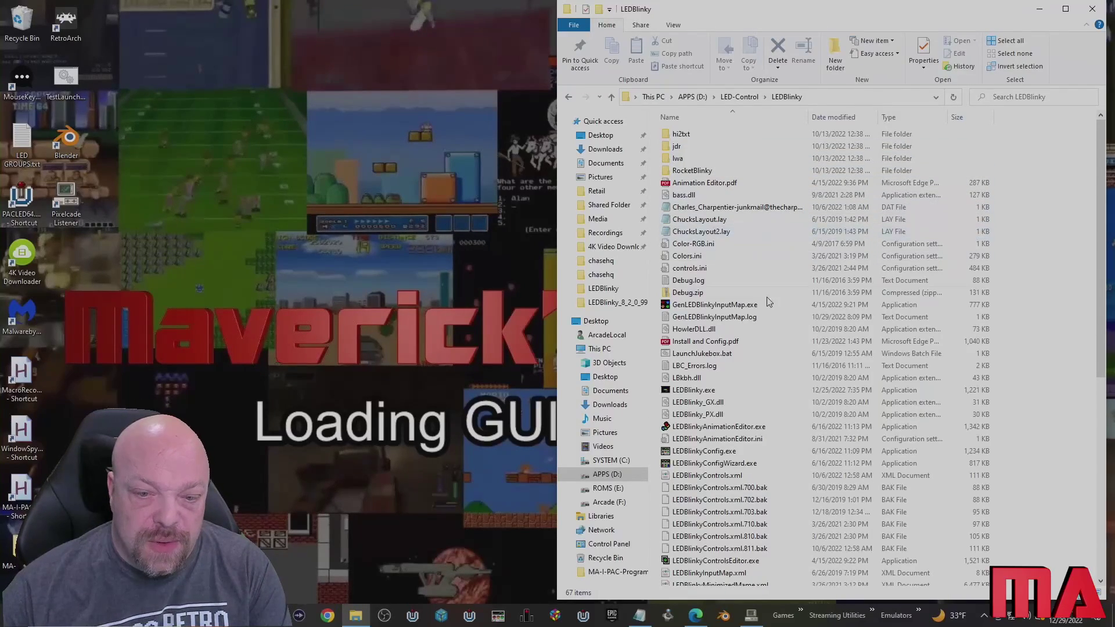
Open MameOutputs.ini from the LEDBlinky folder and enlarge its window to show the whole [chasehq] section.
{"action": "scroll", "coordinate": [771, 409], "scroll_direction": "down", "scroll_amount": 4}
{"action": "scroll", "coordinate": [733, 507], "scroll_direction": "down", "scroll_amount": 3}
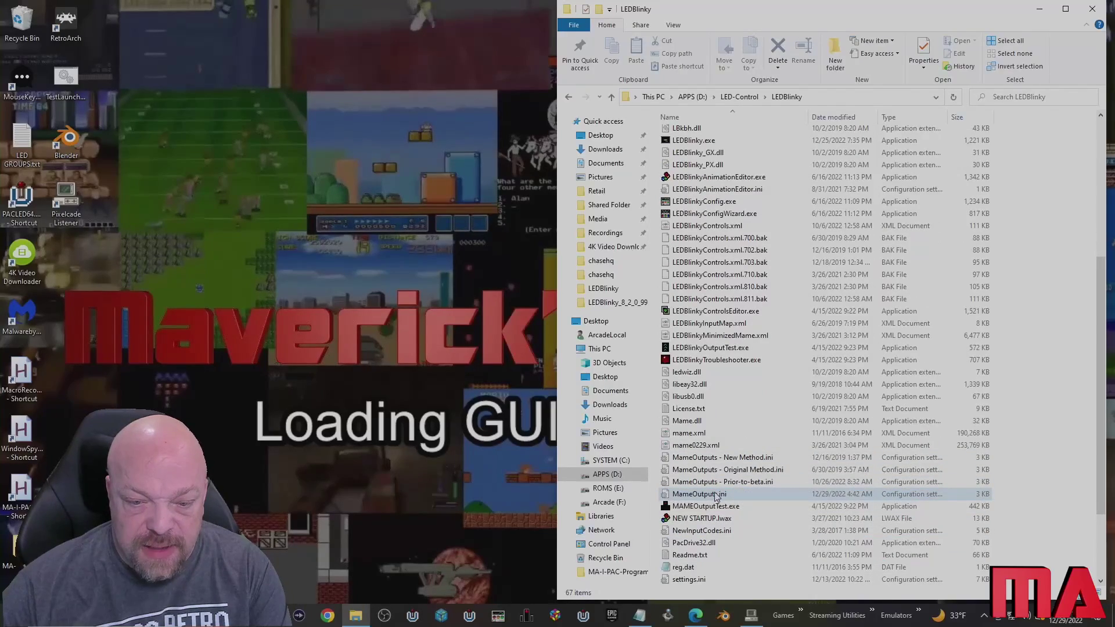
{"action": "double_click", "coordinate": [699, 494]}
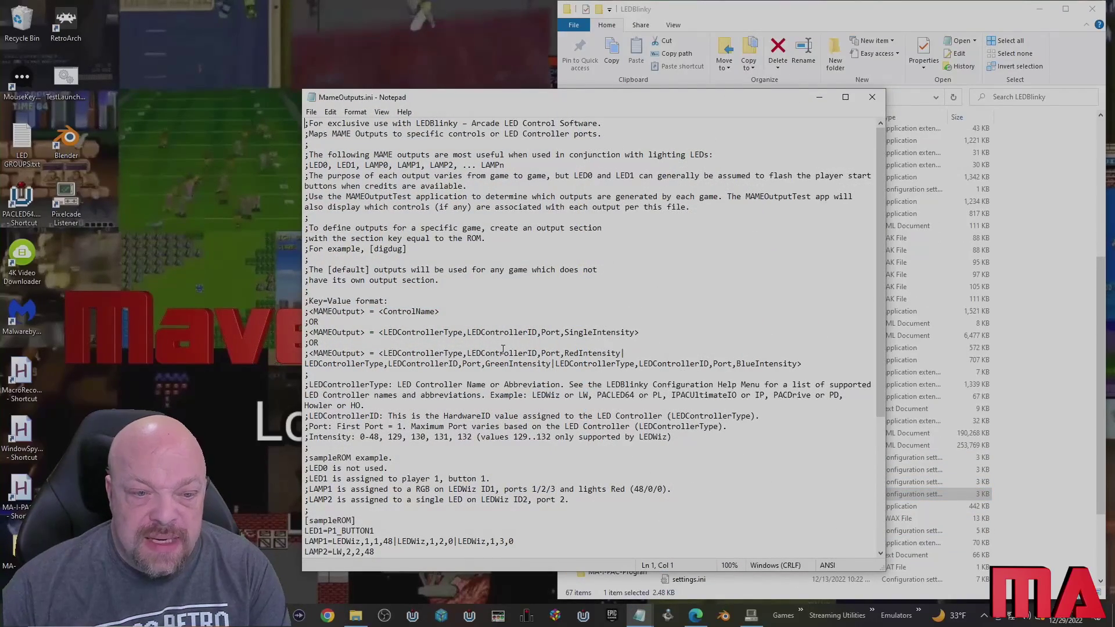
{"action": "scroll", "coordinate": [502, 348], "scroll_direction": "down", "scroll_amount": 6}
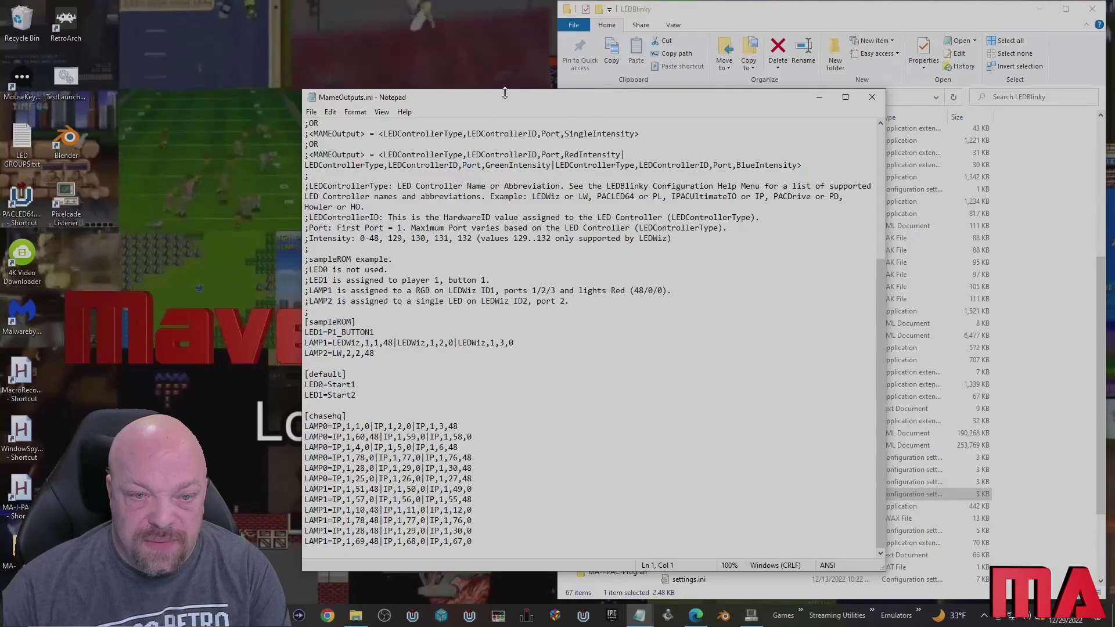
{"action": "left_click_drag", "start_coordinate": [504, 92], "coordinate": [504, 1]}
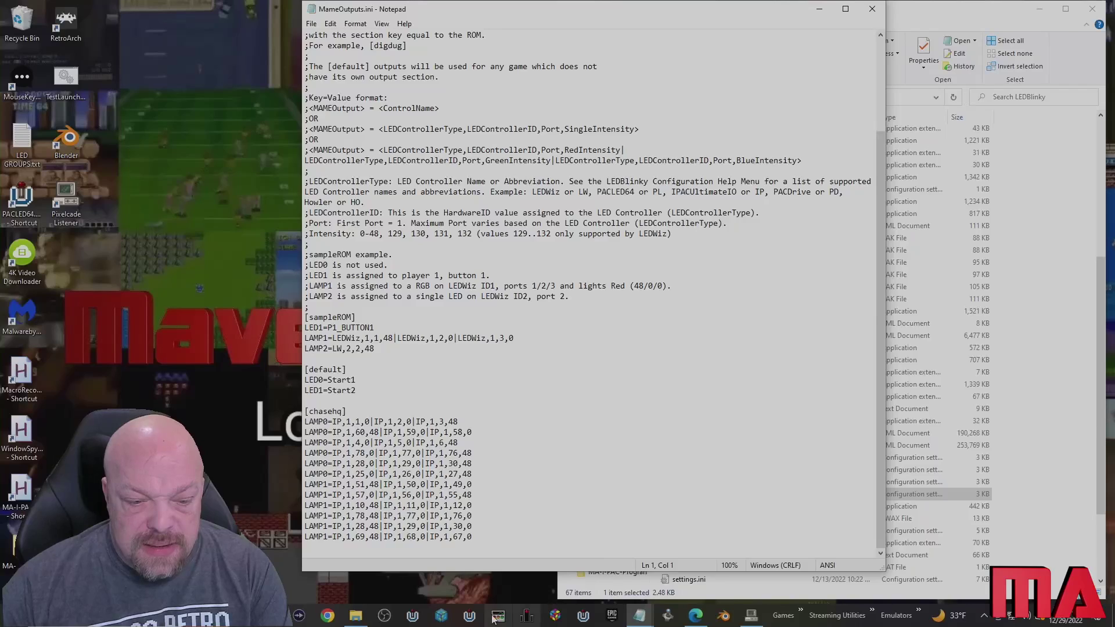
Switch to the Install and Config PDF in Edge, review the Pixelcade command syntax on page 78, and minimize it.
{"action": "mouse_move", "coordinate": [695, 615]}
{"action": "left_click", "coordinate": [671, 549]}
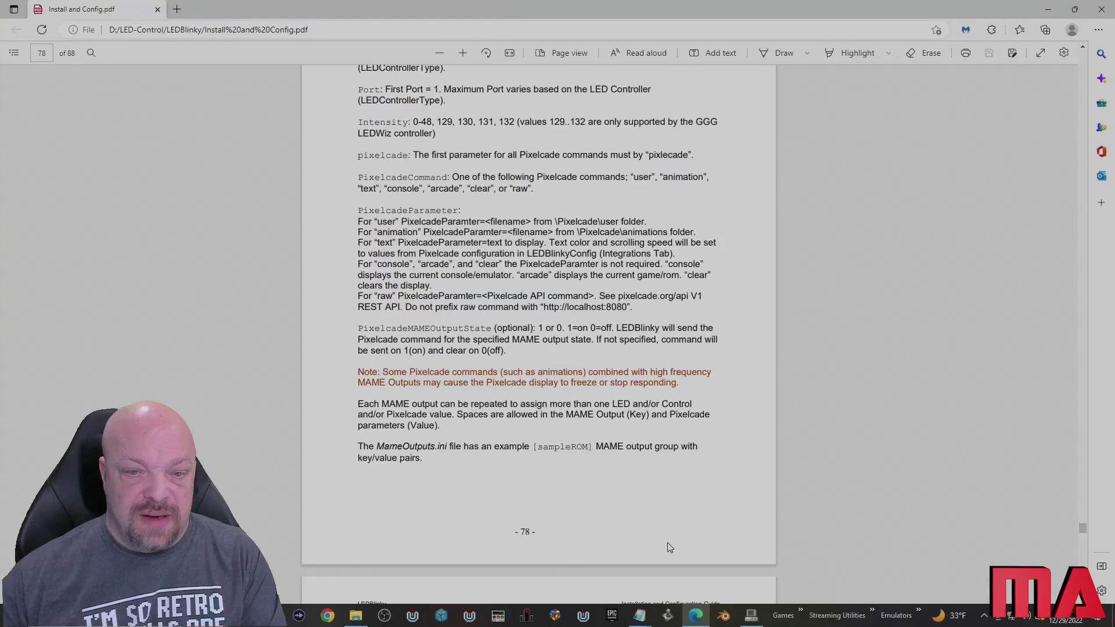
{"action": "double_click", "coordinate": [656, 155]}
{"action": "left_click", "coordinate": [657, 171]}
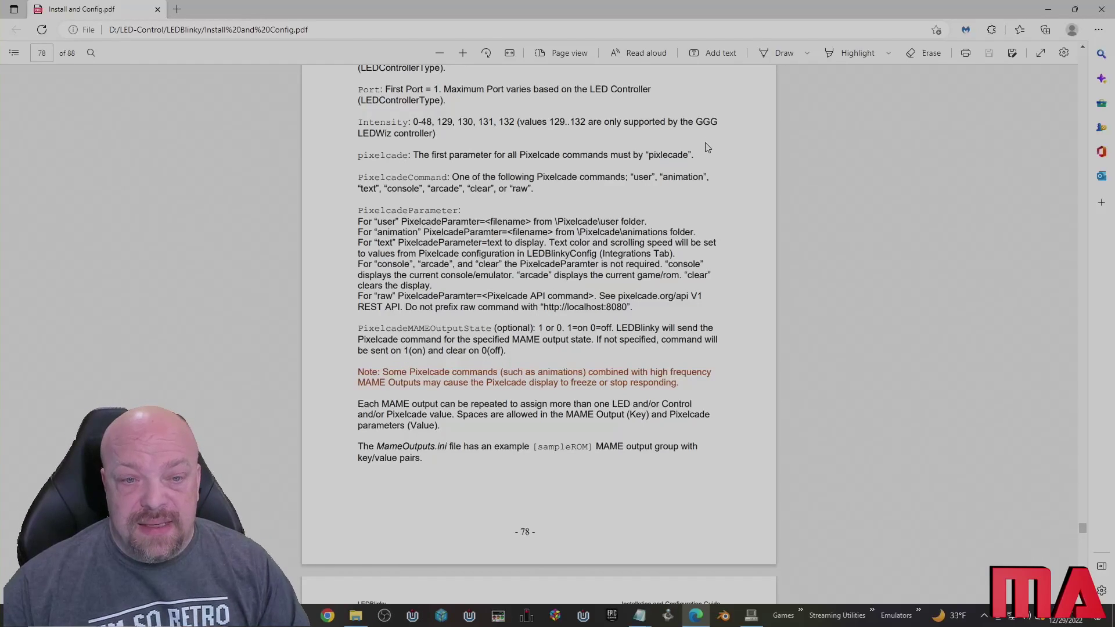
{"action": "left_click", "coordinate": [1045, 13]}
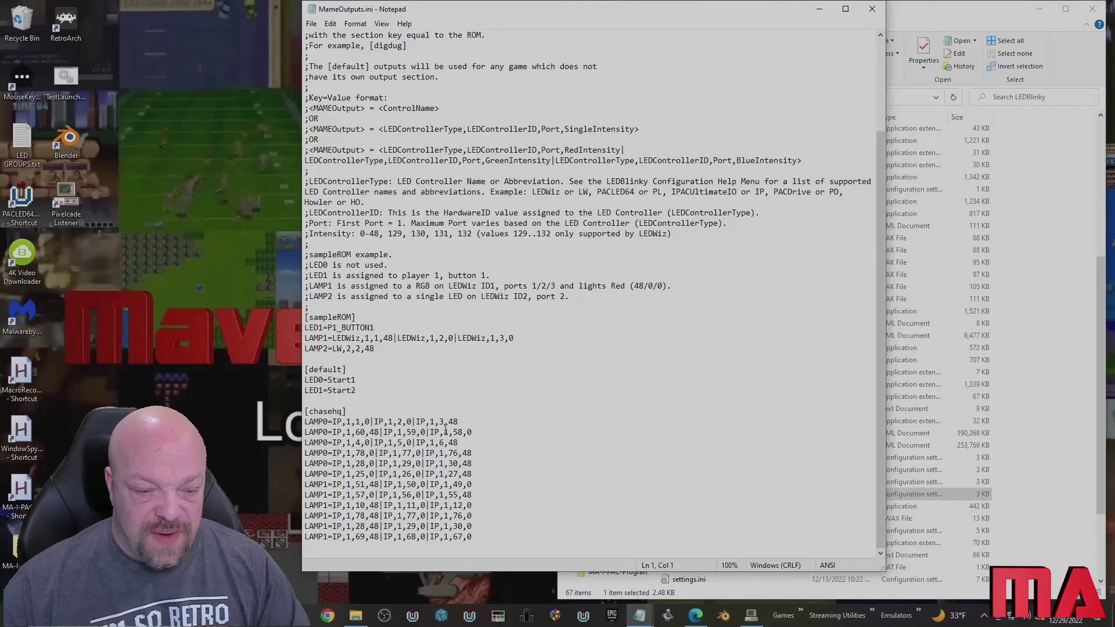
In MameOutputs.ini, add the line LAMP0=pixelcade,user,chasehq-animated.gif,1 at the end of the [chasehq] section.
{"action": "left_click", "coordinate": [480, 543]}
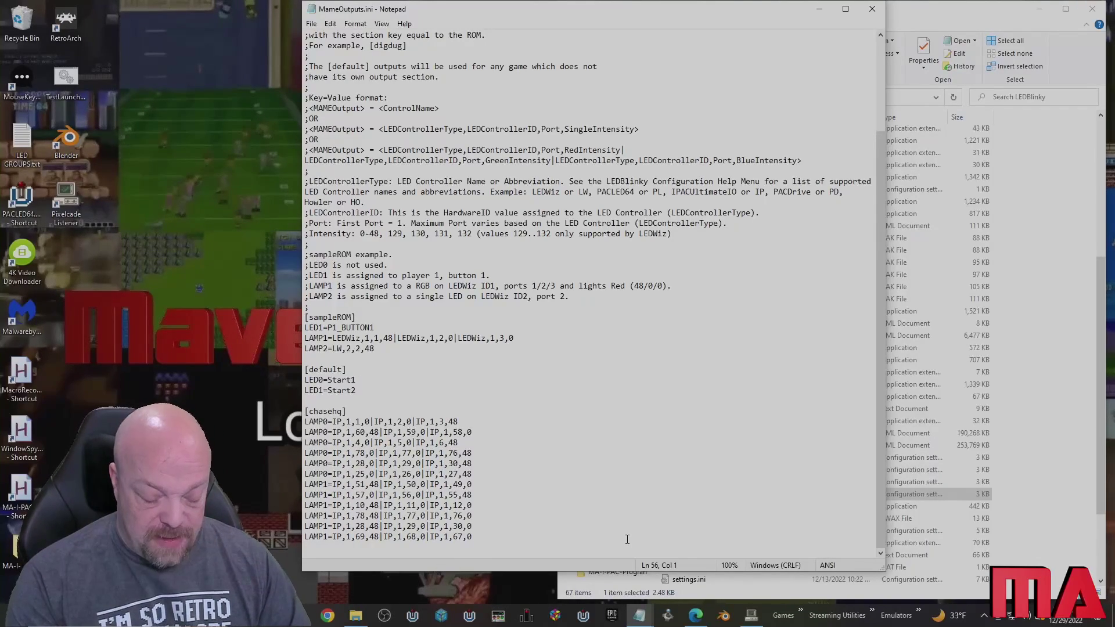
{"action": "type", "text": "LAMP0="}
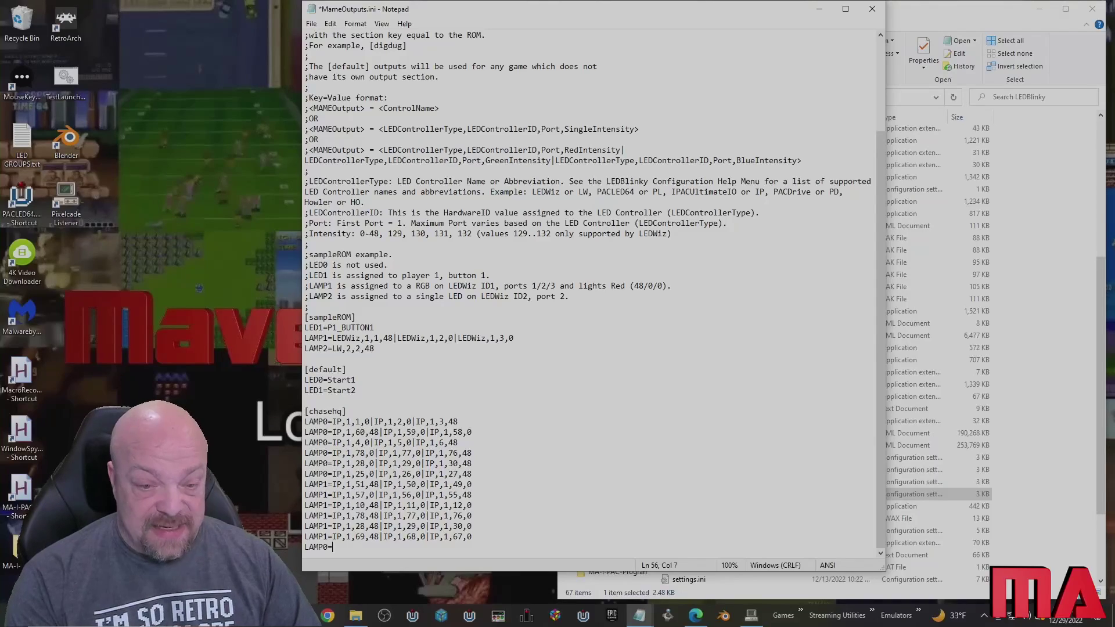
{"action": "type", "text": "pixelcade"}
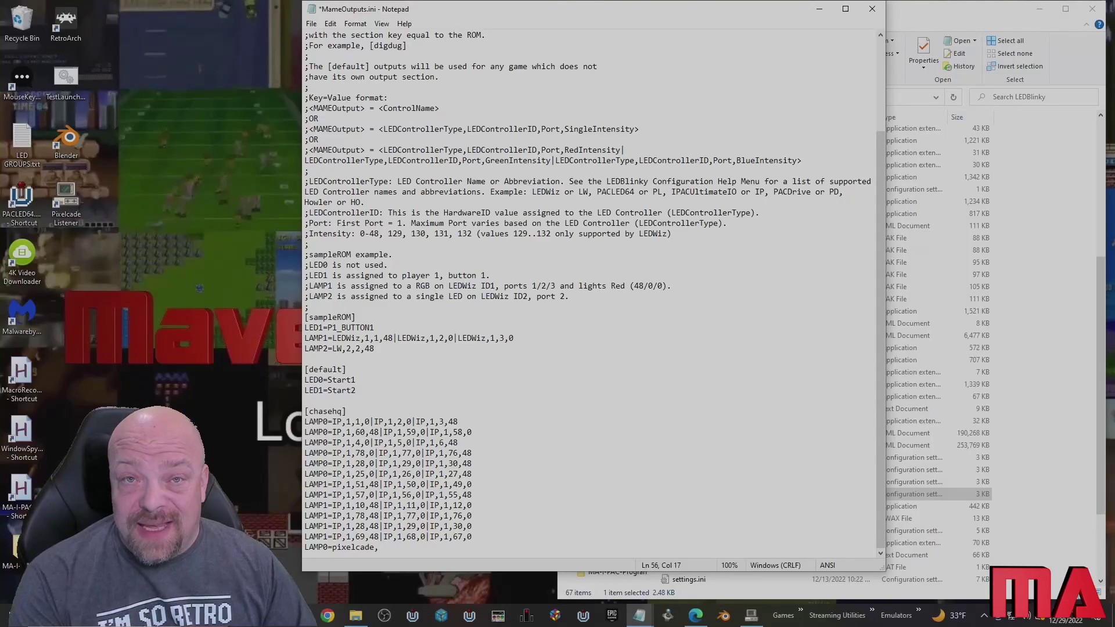
{"action": "type", "text": ",user,"}
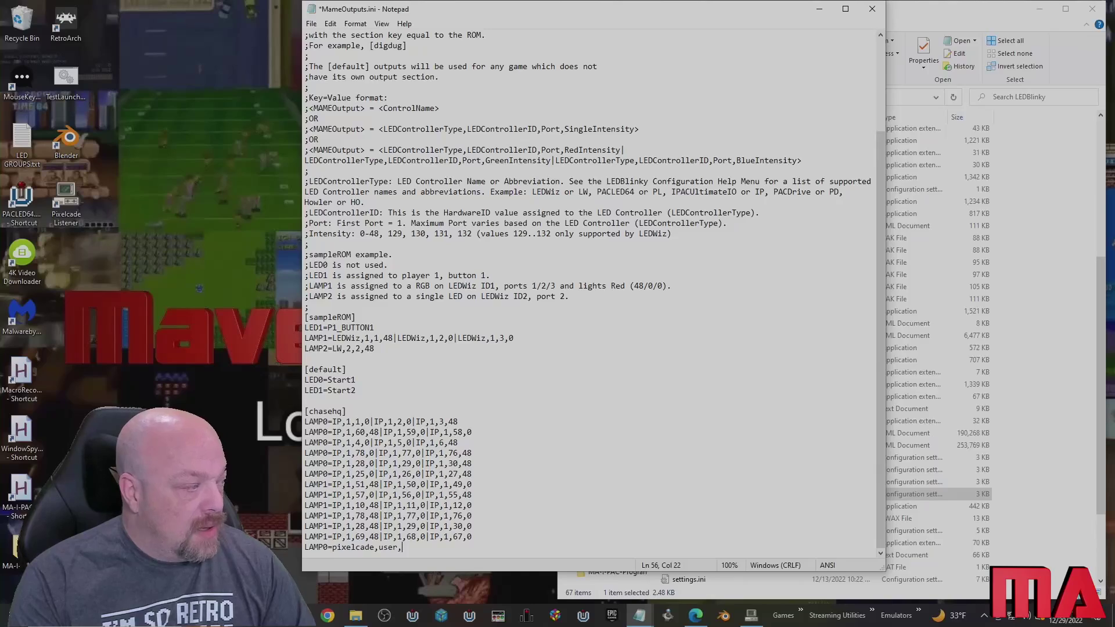
{"action": "type", "text": "chasehq"}
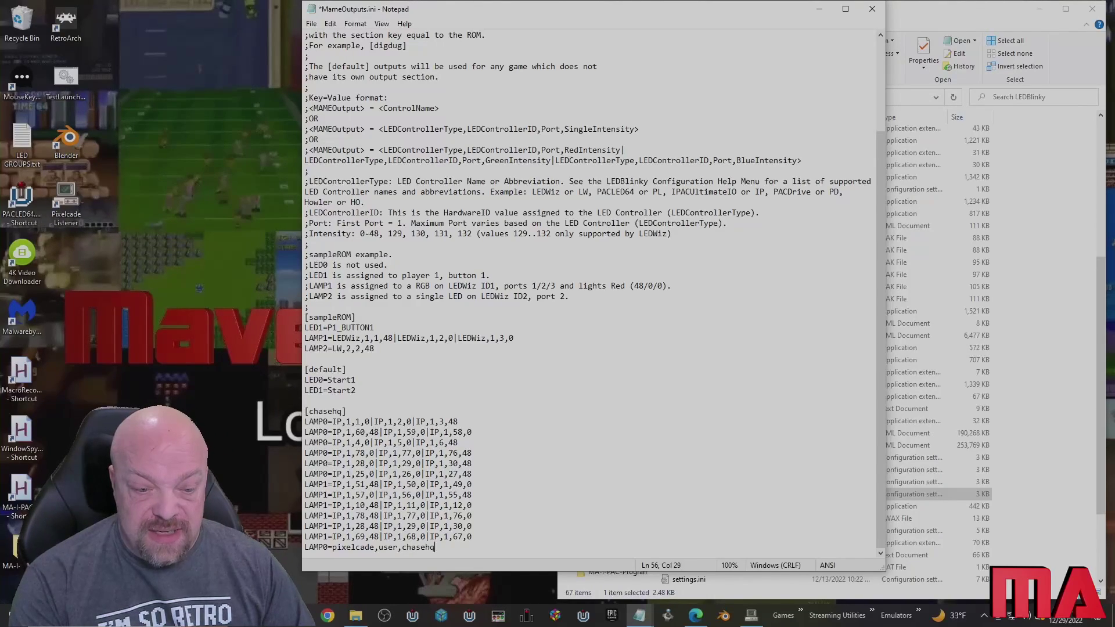
{"action": "type", "text": "-anima"}
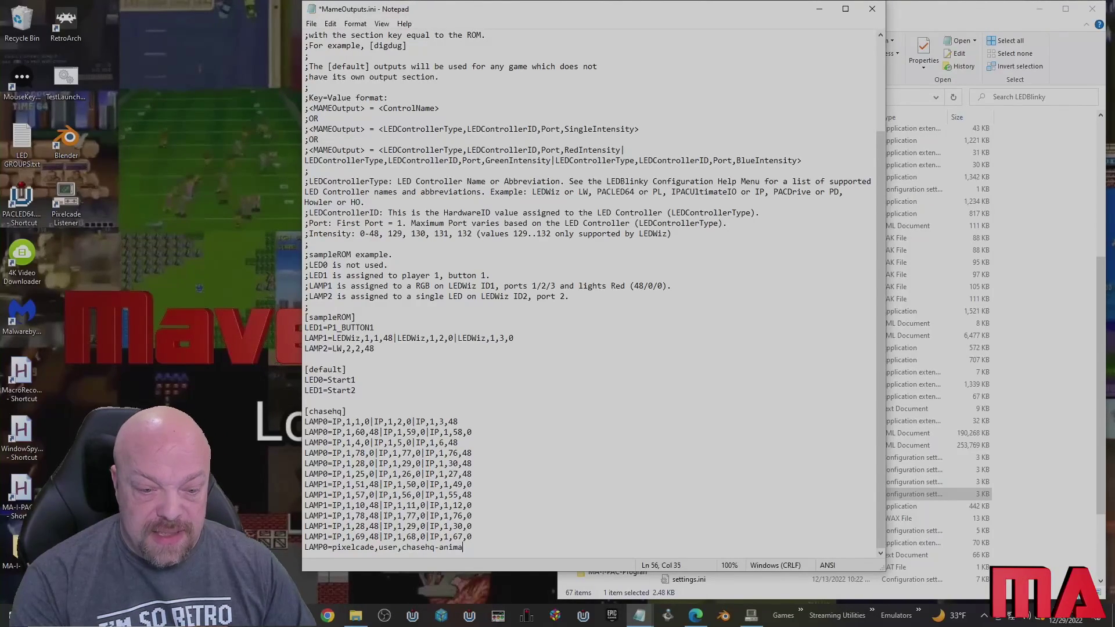
{"action": "type", "text": "ted.gif,"}
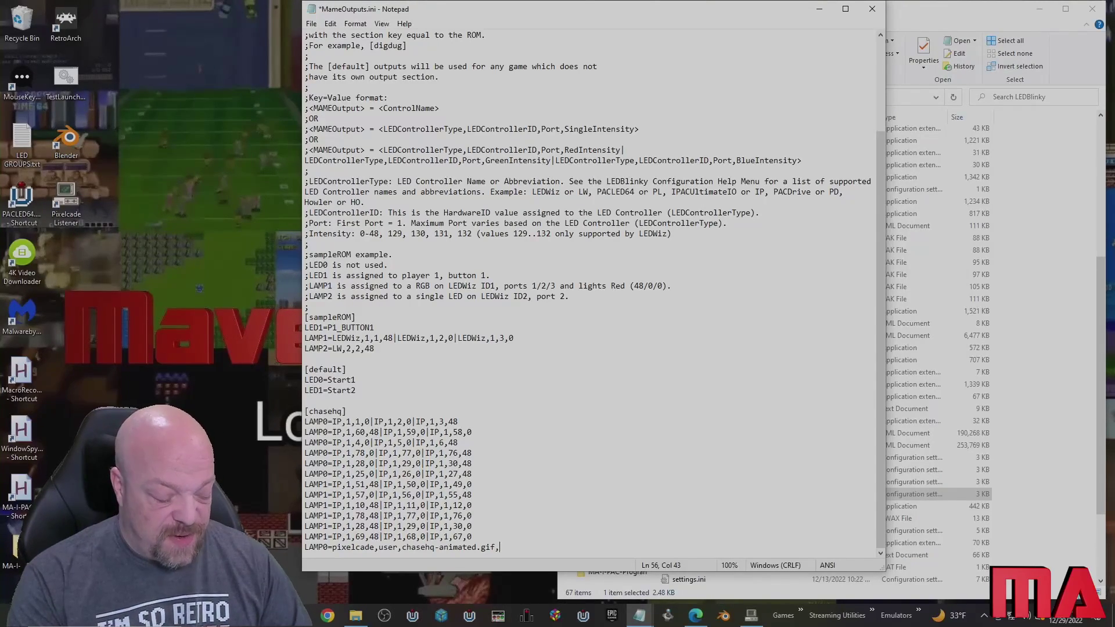
{"action": "type", "text": "1"}
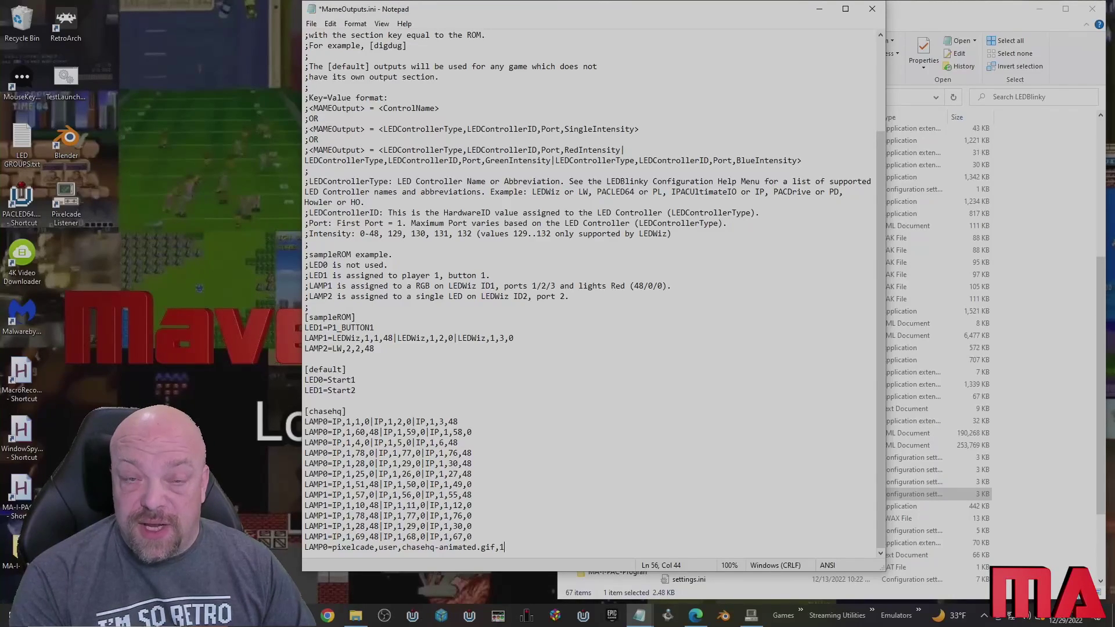
Add the line LAMP0=pixelcade,arcade,1,-1000 below the animated GIF entry, and save and close MameOutputs.ini along with the LEDBlinky folder.
{"action": "key", "text": "Return"}
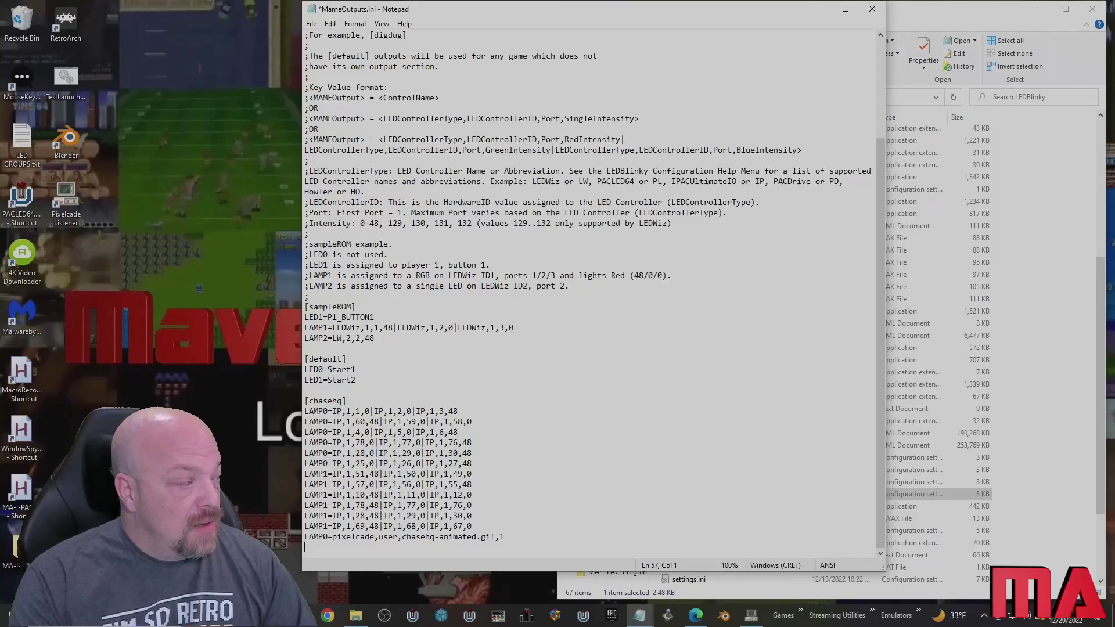
{"action": "type", "text": "LAMP-"}
{"action": "key", "text": "BackSpace"}
{"action": "type", "text": "0"}
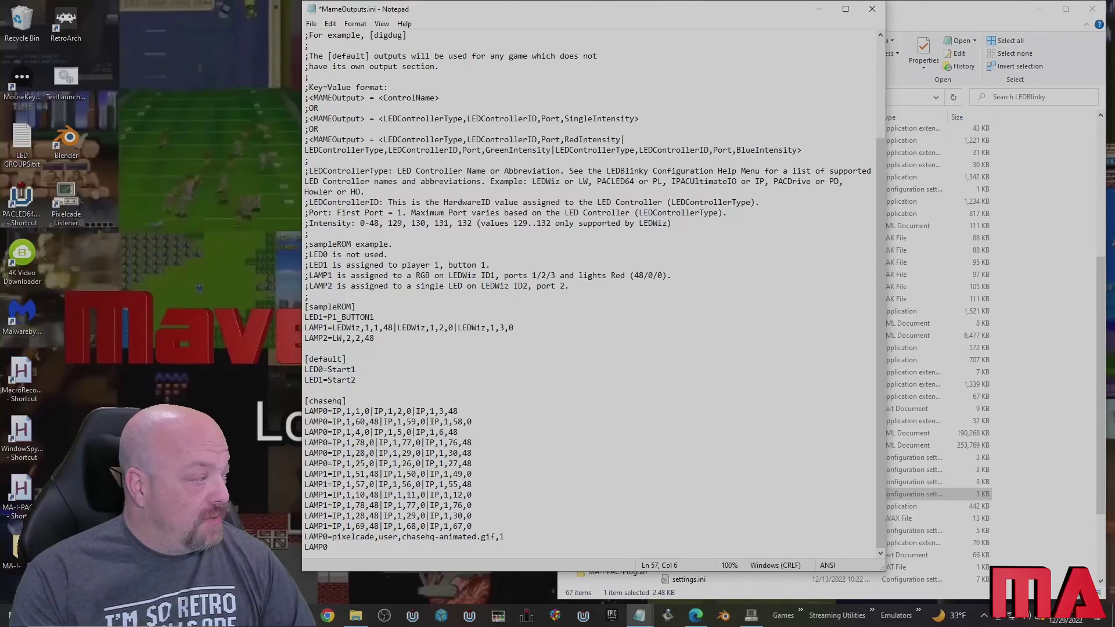
{"action": "type", "text": "=pixelcade,"}
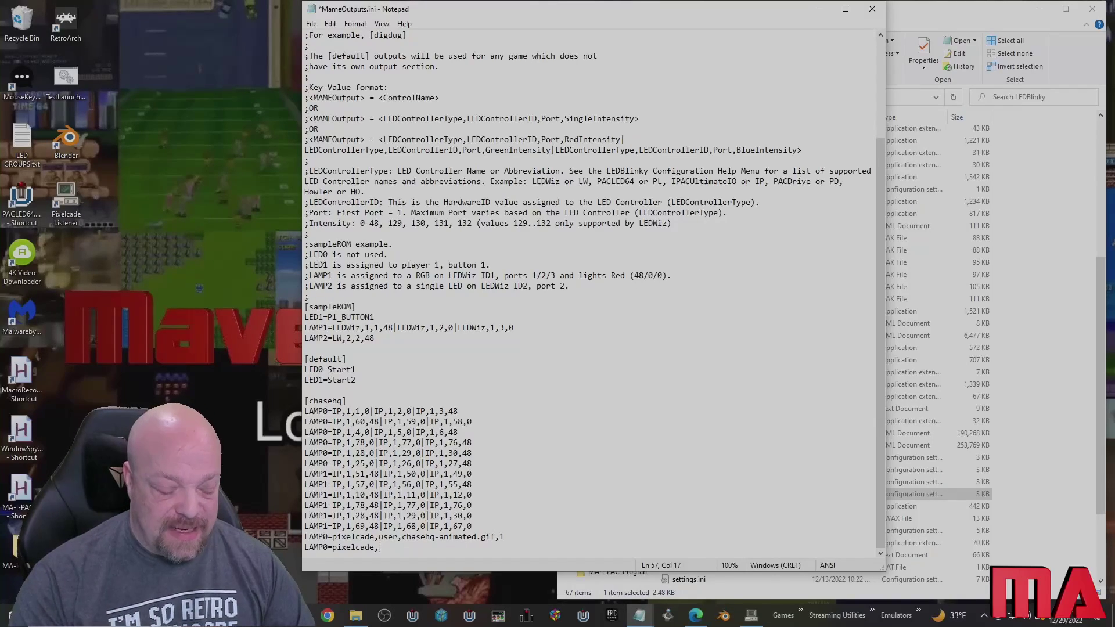
{"action": "type", "text": "arcade"}
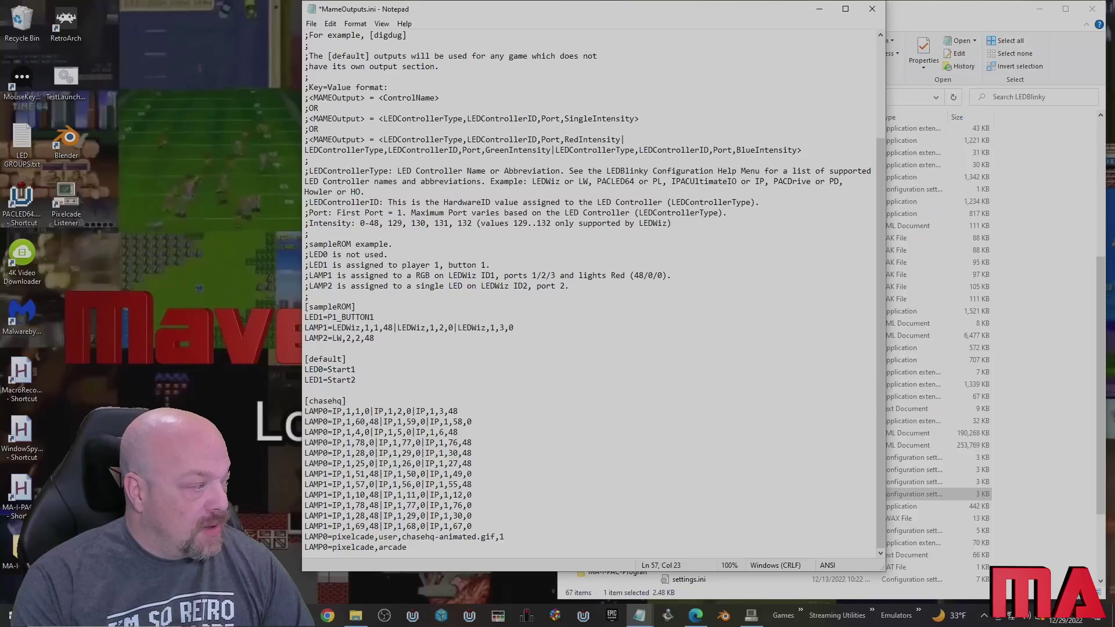
{"action": "type", "text": ",1,"}
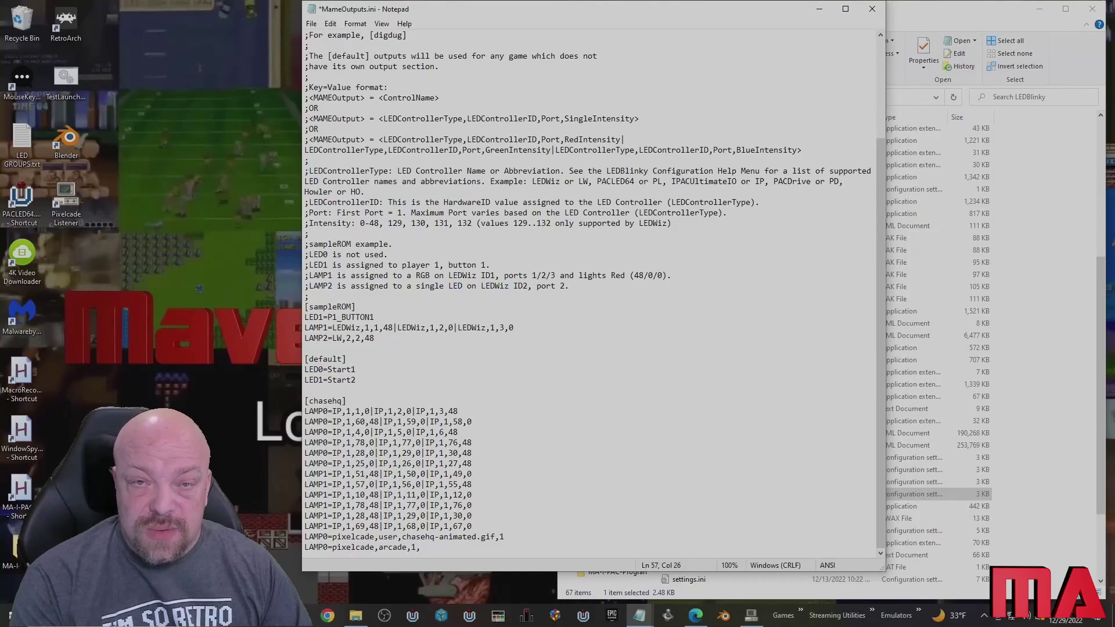
{"action": "type", "text": "-1000"}
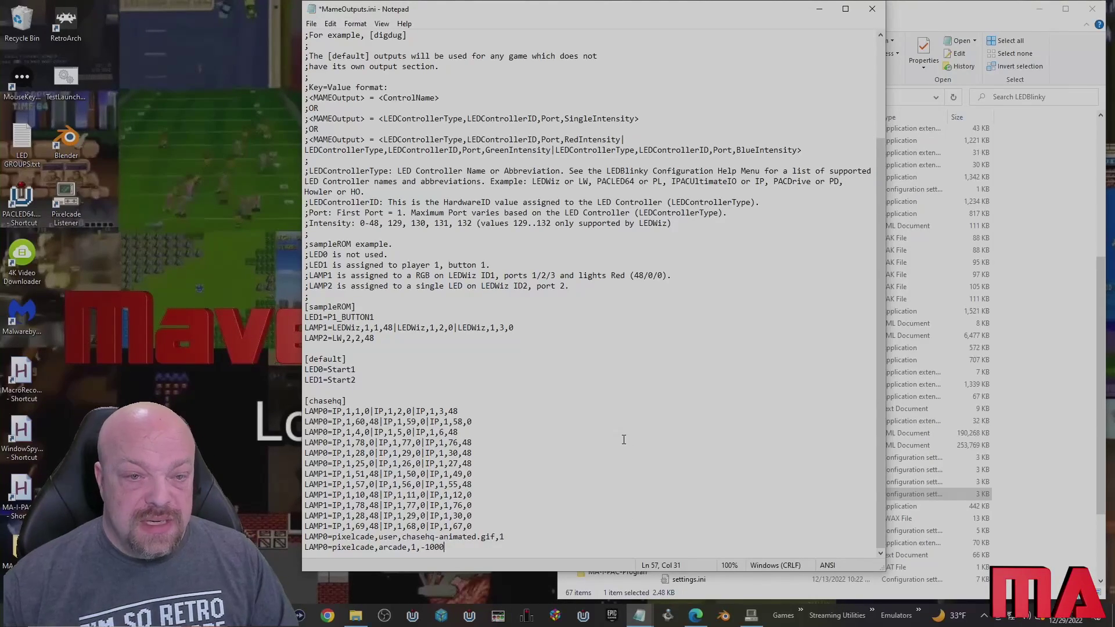
{"action": "left_click", "coordinate": [871, 8]}
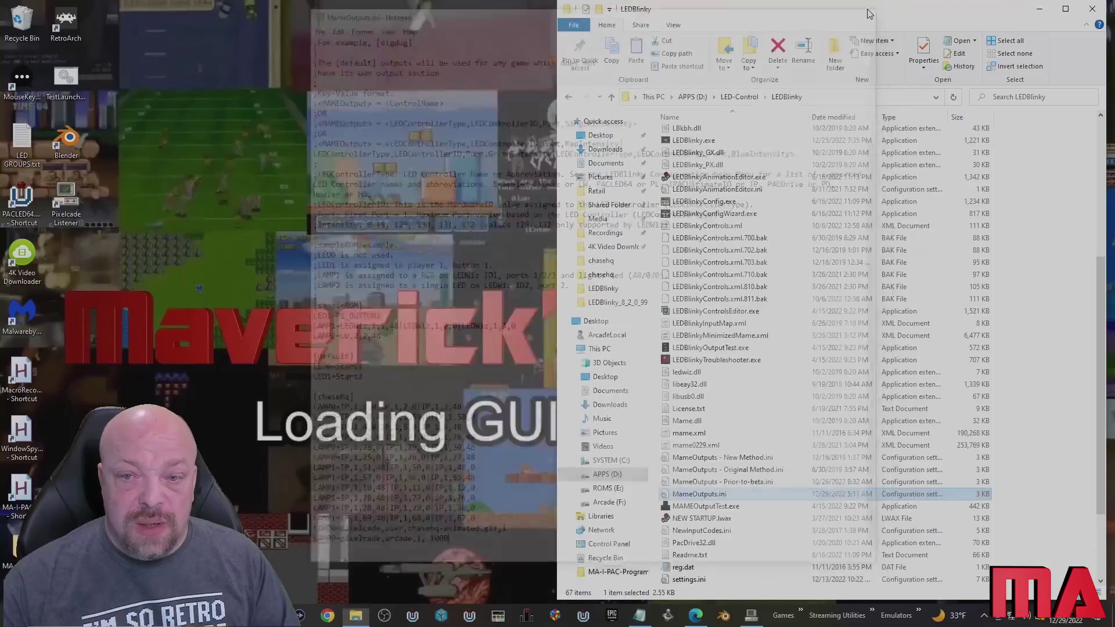
{"action": "left_click", "coordinate": [1093, 9]}
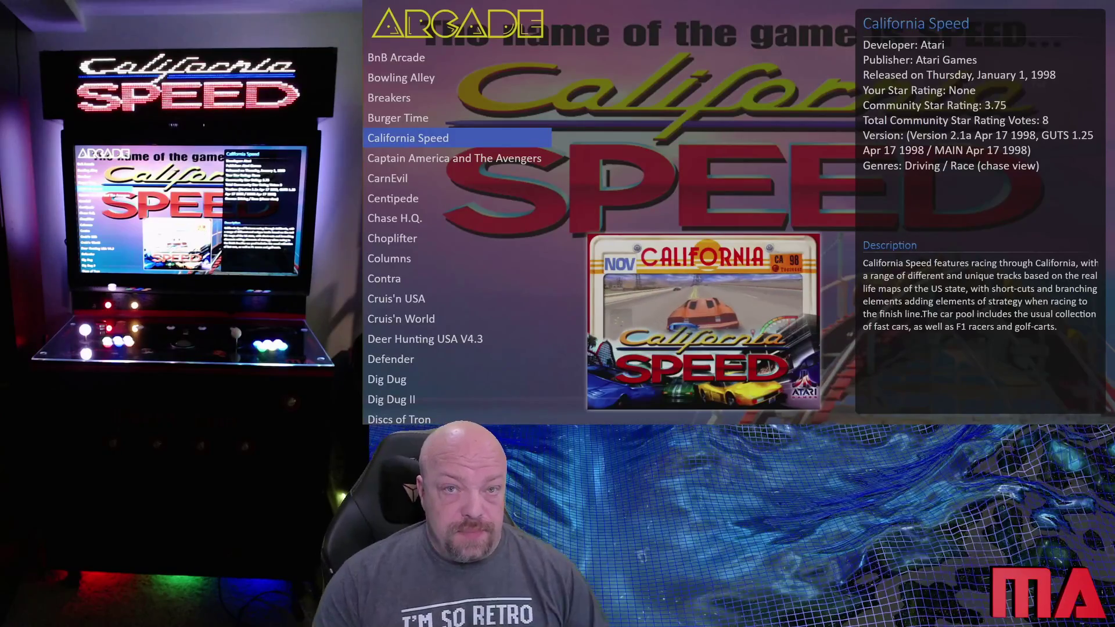
Select Chase H.Q. in the Arcade game list and launch it.
{"action": "key", "text": "Down"}
{"action": "key", "text": "Down"}
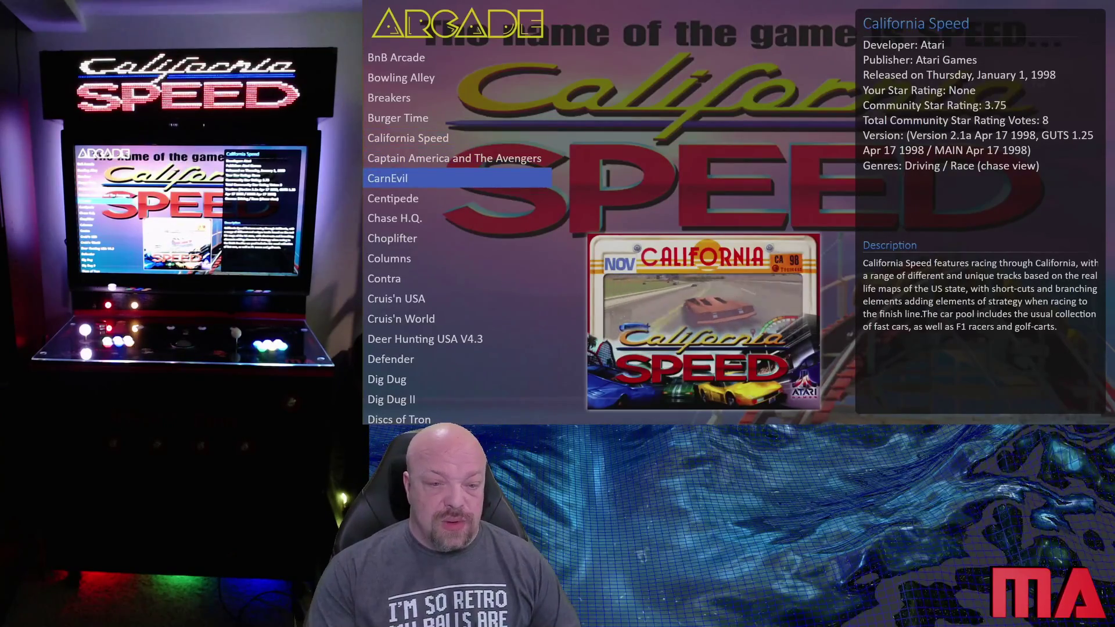
{"action": "key", "text": "Down"}
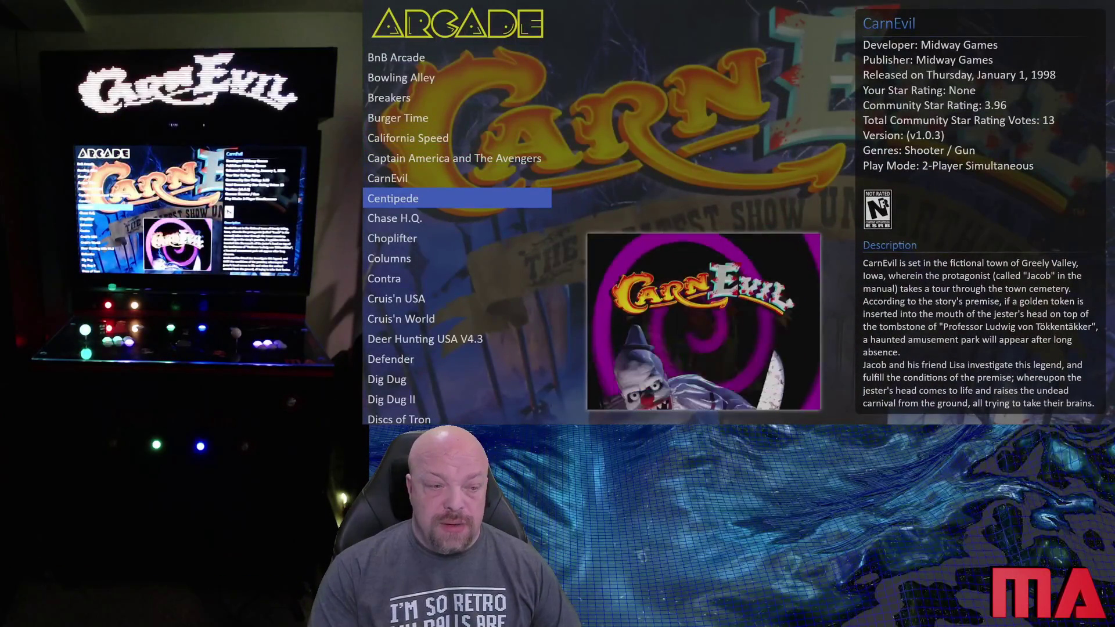
{"action": "key", "text": "Down"}
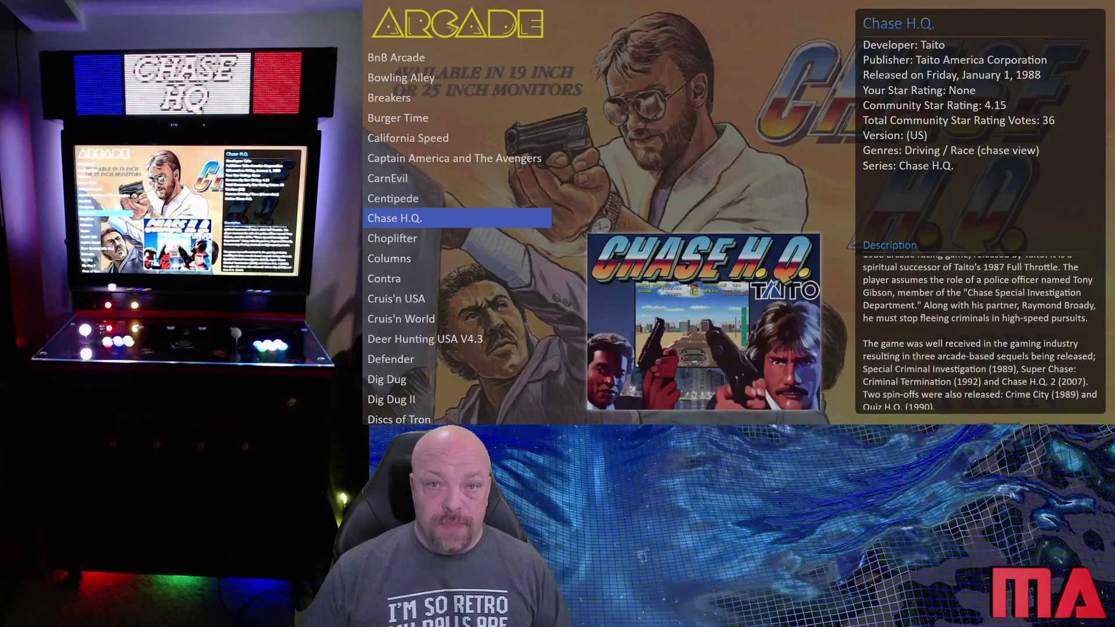
{"action": "key", "text": "Return"}
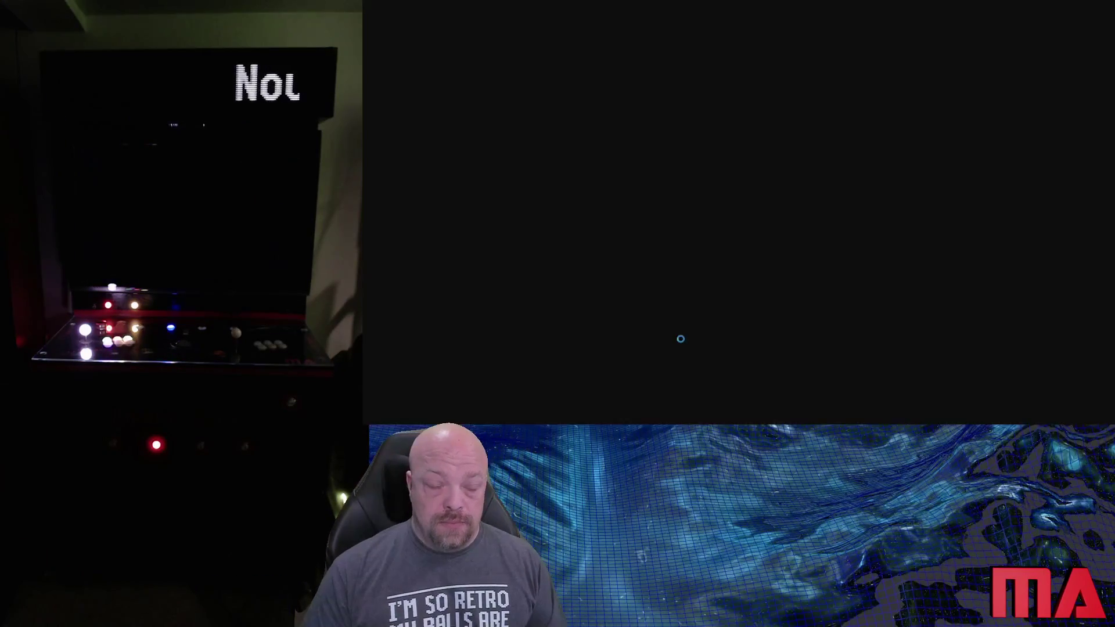
{"action": "key", "text": "Return"}
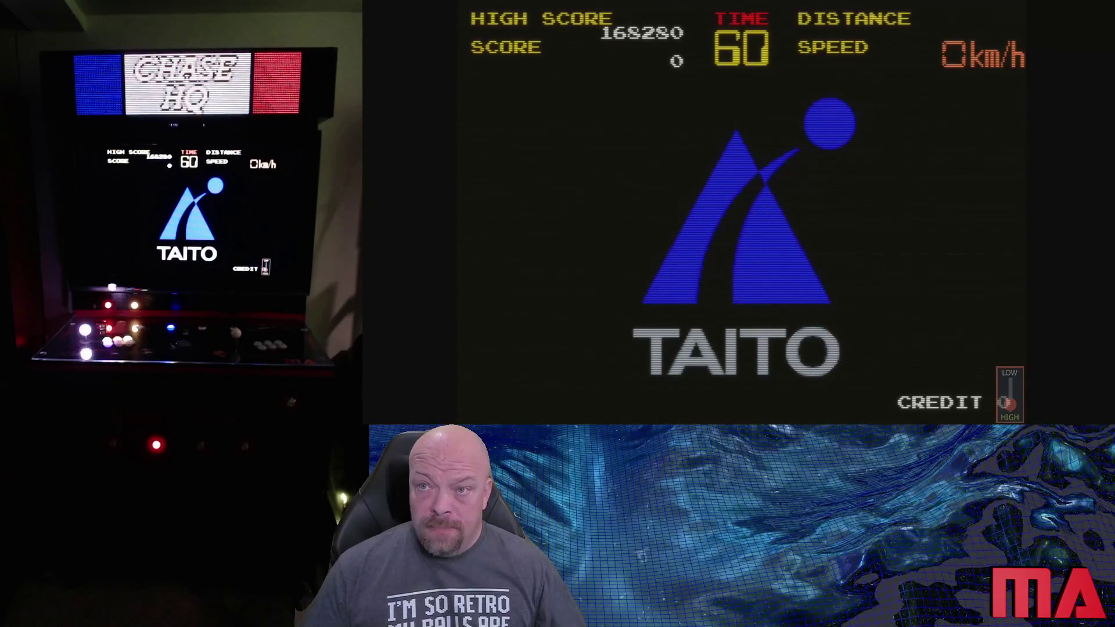
Add a credit and start a one-player game, and load the saved state from position 1.
{"action": "key", "text": "5"}
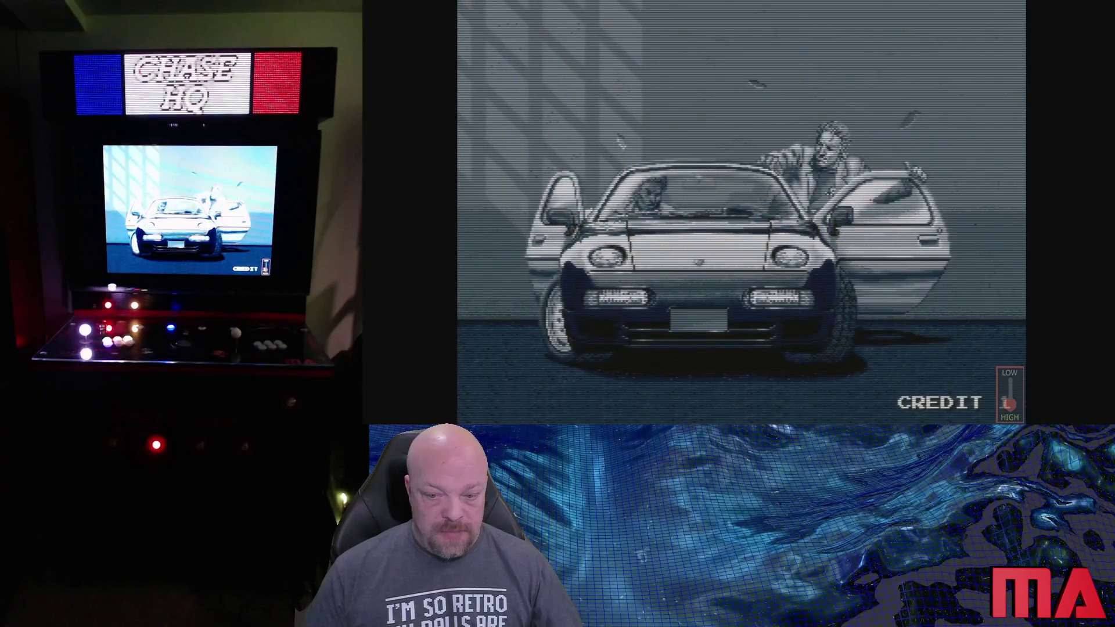
{"action": "key", "text": "1"}
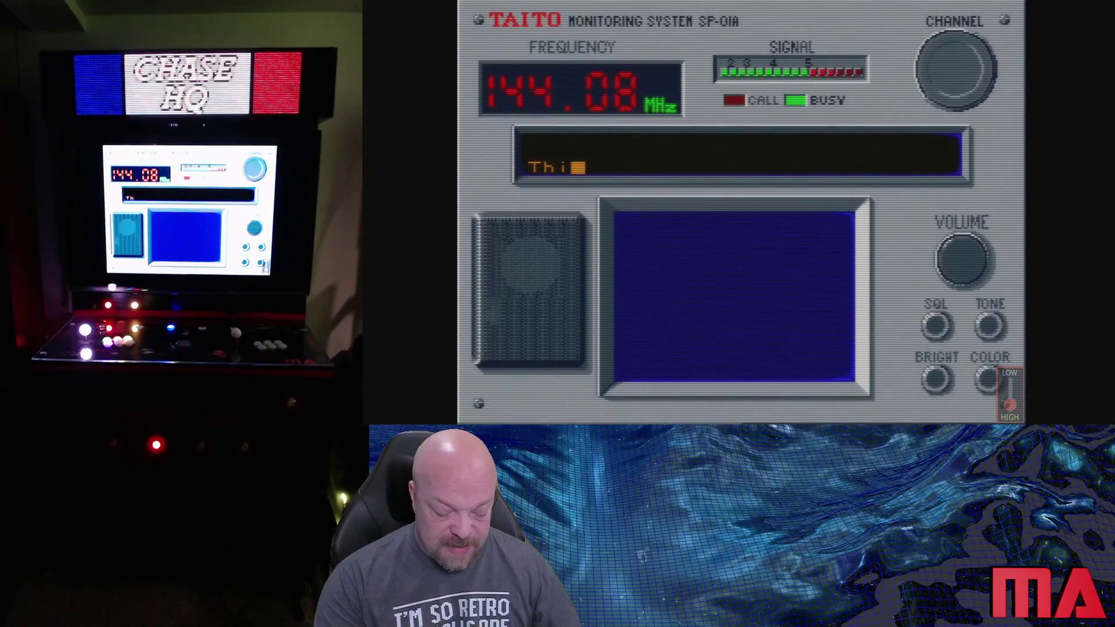
{"action": "key", "text": "shift+F7"}
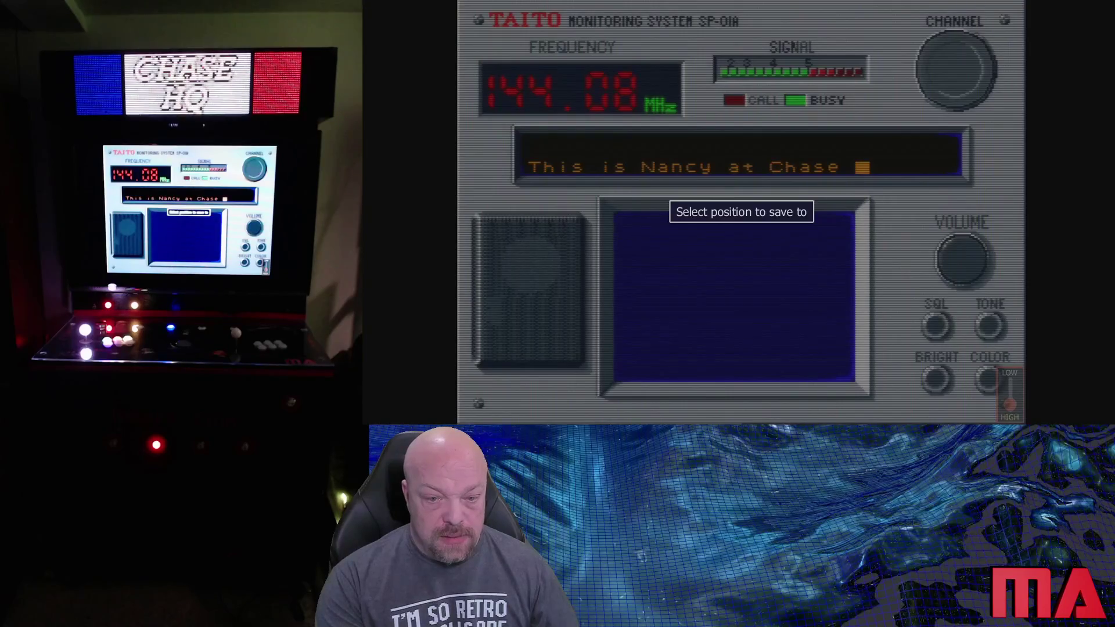
{"action": "key", "text": "Escape"}
{"action": "key", "text": "F7"}
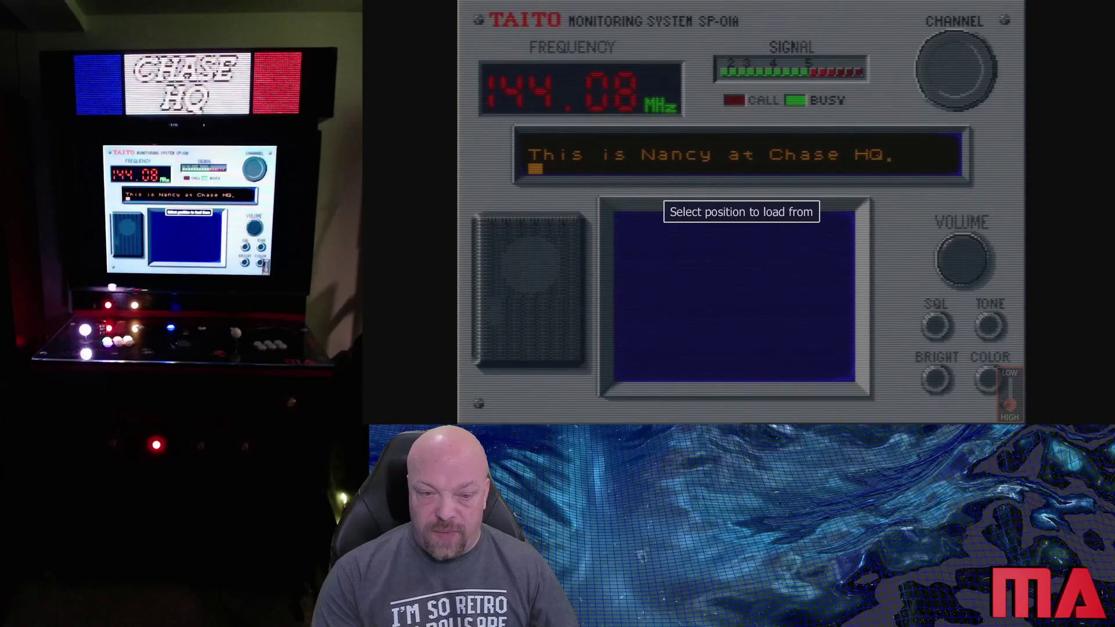
{"action": "key", "text": "1"}
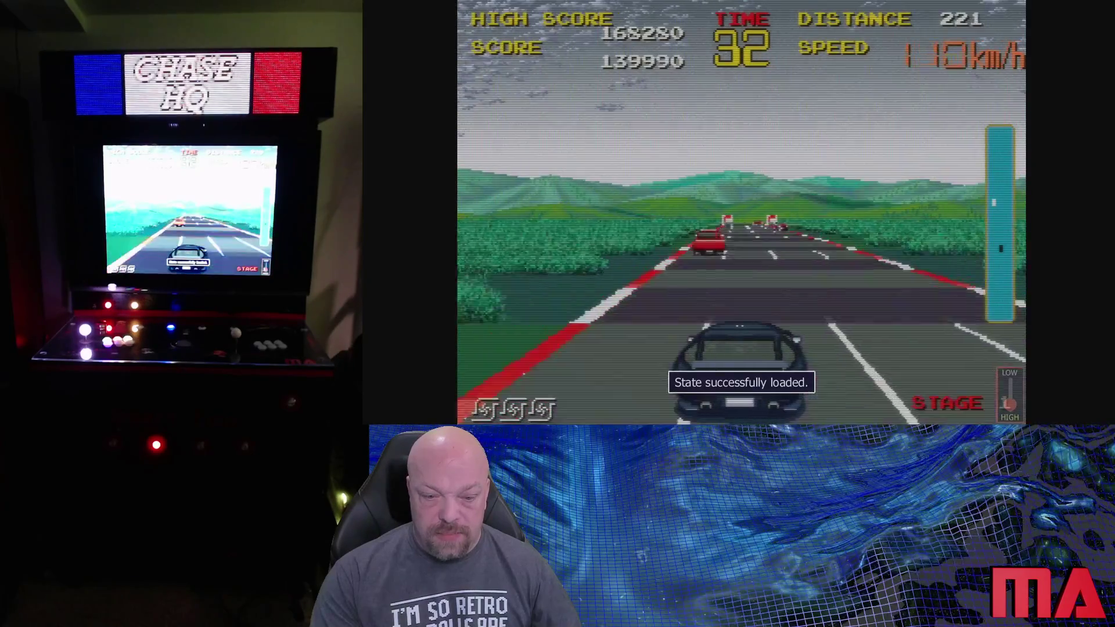